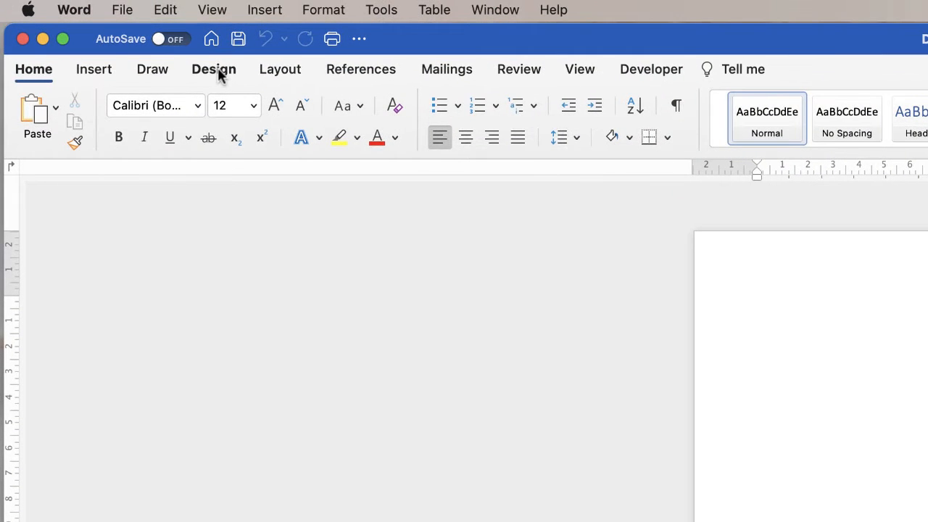
Show the Page Colour palette from the Design tab on the blank document.
{"action": "left_click", "coordinate": [218, 75]}
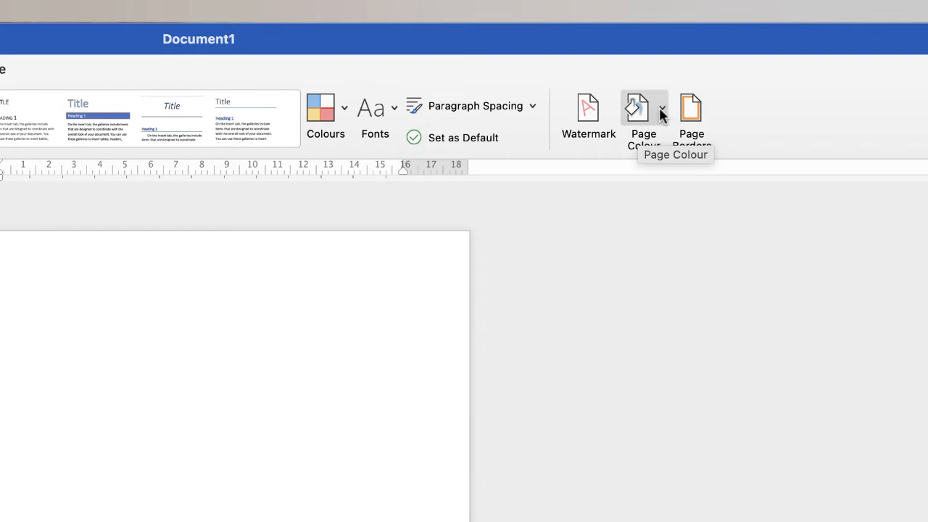
{"action": "left_click", "coordinate": [662, 110]}
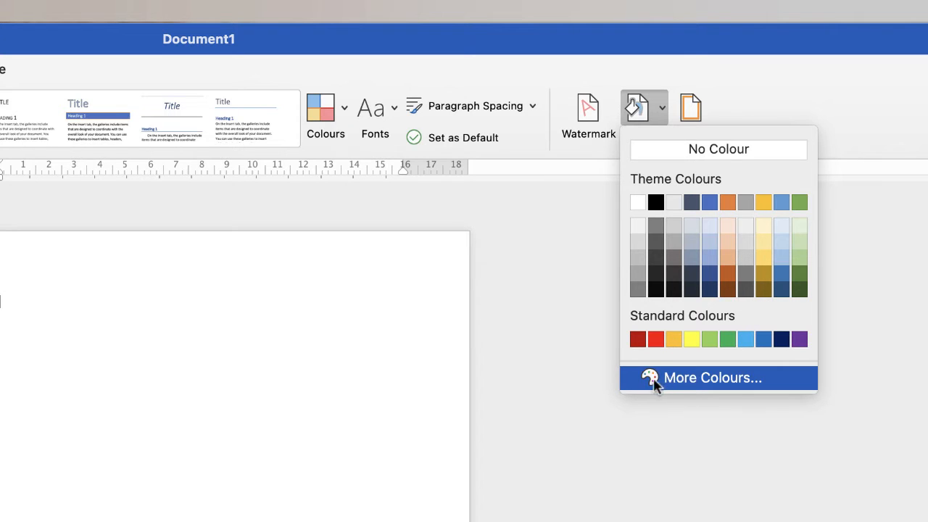
Set the page background colour to Aqua blue from the pencil swatches in More Colours.
{"action": "left_click", "coordinate": [634, 383]}
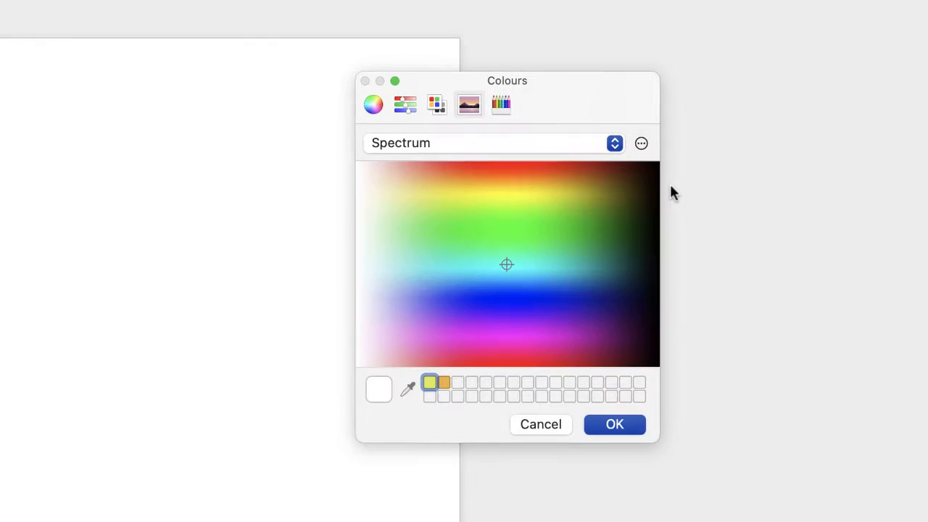
{"action": "left_click", "coordinate": [374, 106]}
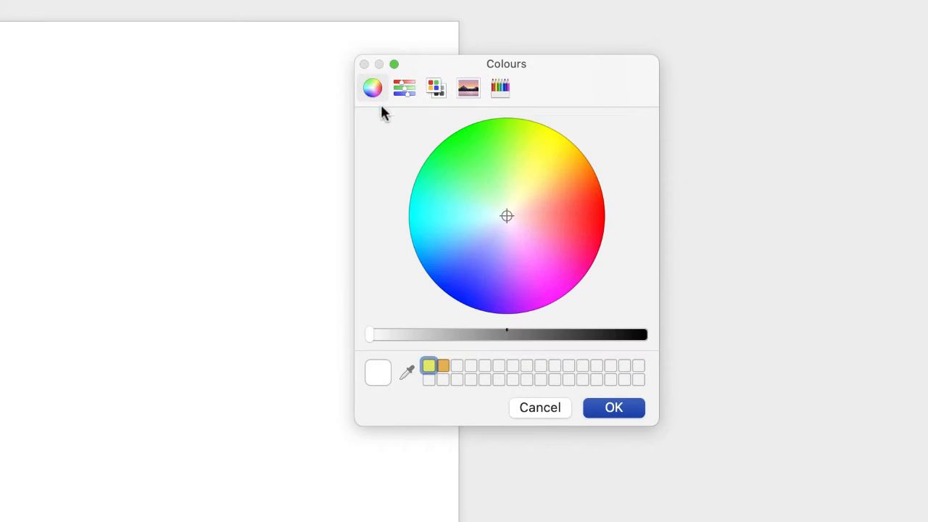
{"action": "left_click", "coordinate": [408, 91]}
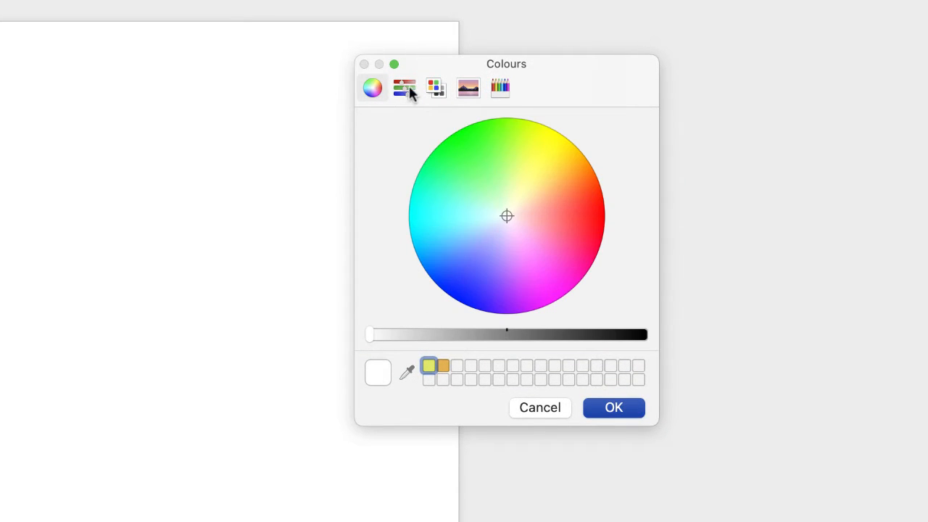
{"action": "left_click", "coordinate": [439, 90]}
{"action": "left_click", "coordinate": [469, 90]}
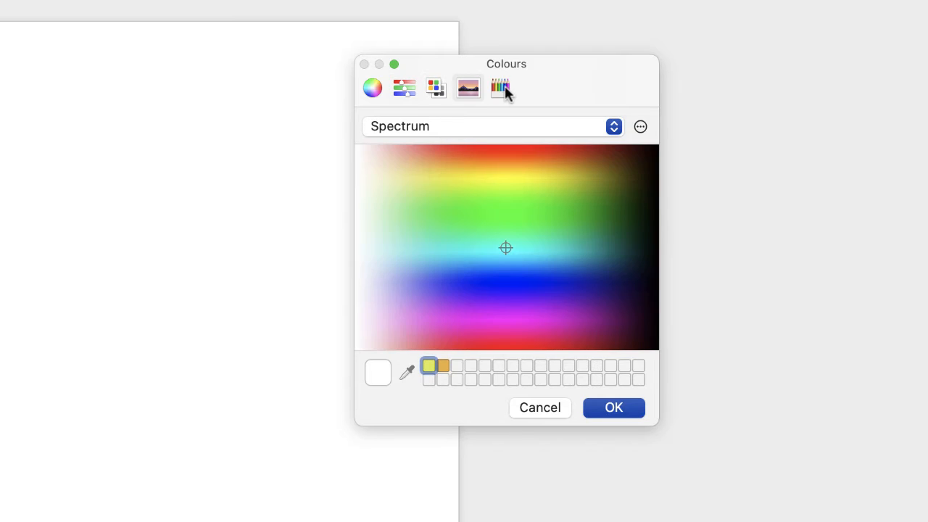
{"action": "left_click", "coordinate": [502, 90]}
{"action": "left_click", "coordinate": [374, 90]}
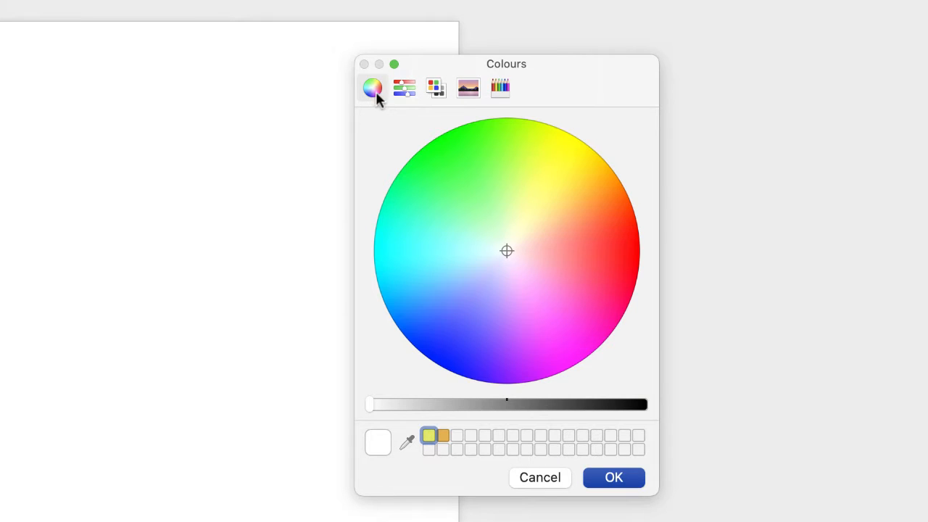
{"action": "left_click_drag", "start_coordinate": [507, 252], "coordinate": [521, 236]}
{"action": "left_click", "coordinate": [501, 90]}
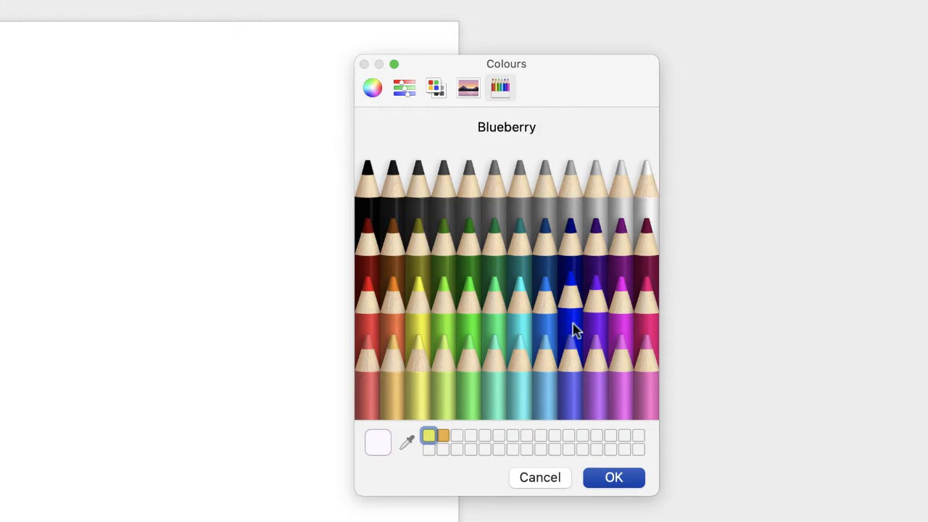
{"action": "left_click", "coordinate": [547, 325]}
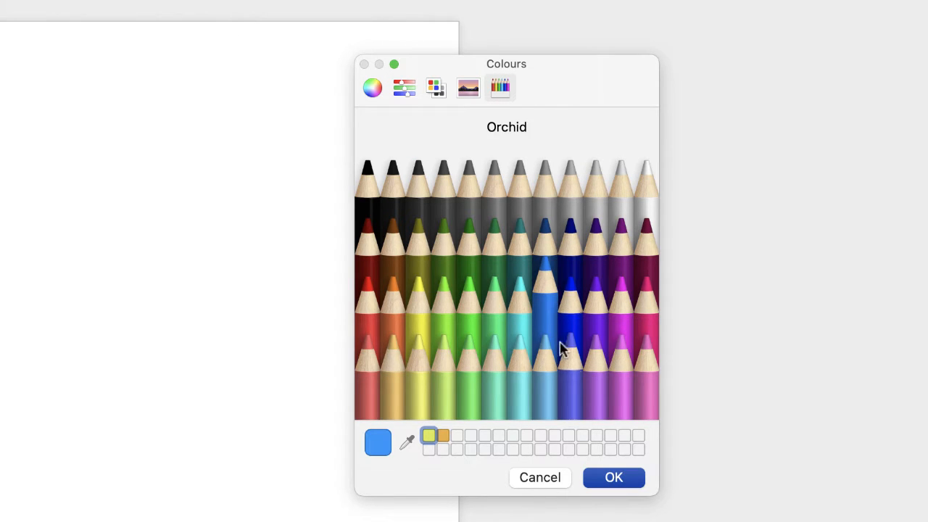
{"action": "left_click", "coordinate": [617, 485]}
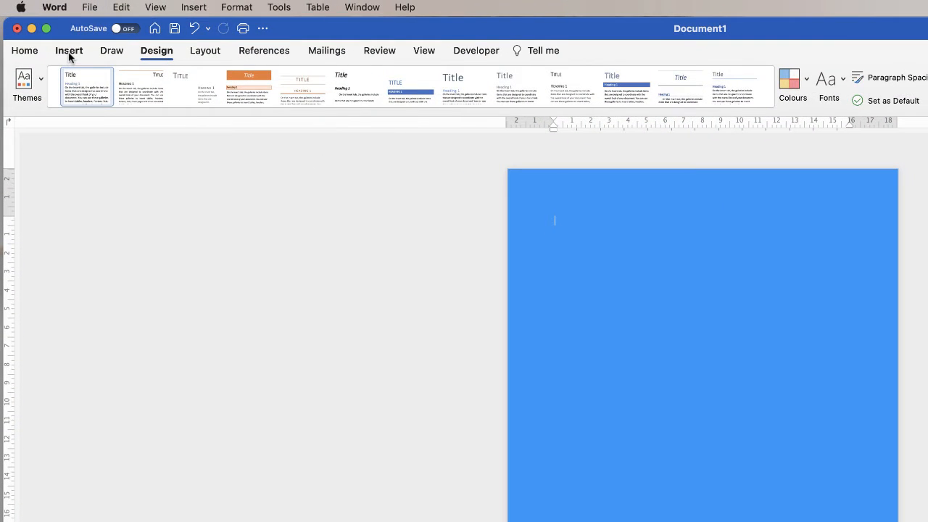
Draw a 29.85 × 20.98 cm rectangle from the page's top-left to bottom-right corner.
{"action": "left_click", "coordinate": [69, 52]}
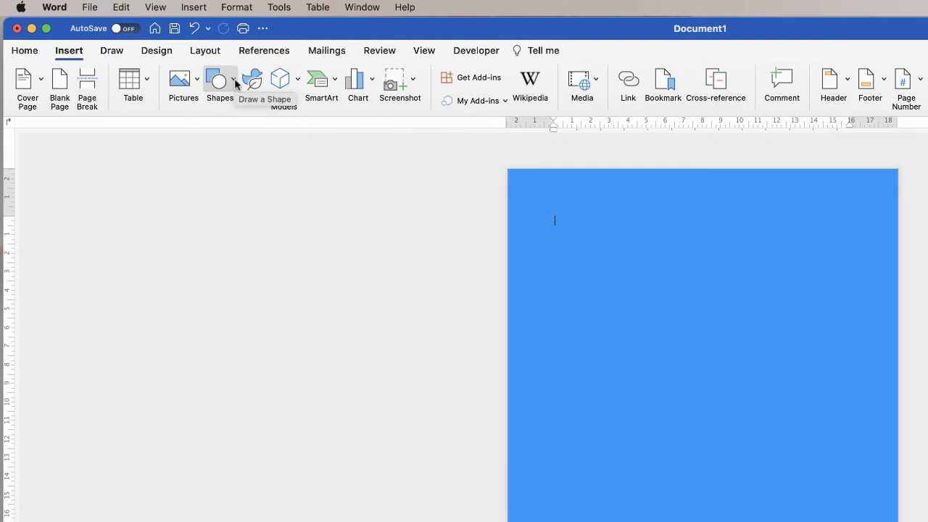
{"action": "left_click", "coordinate": [220, 81]}
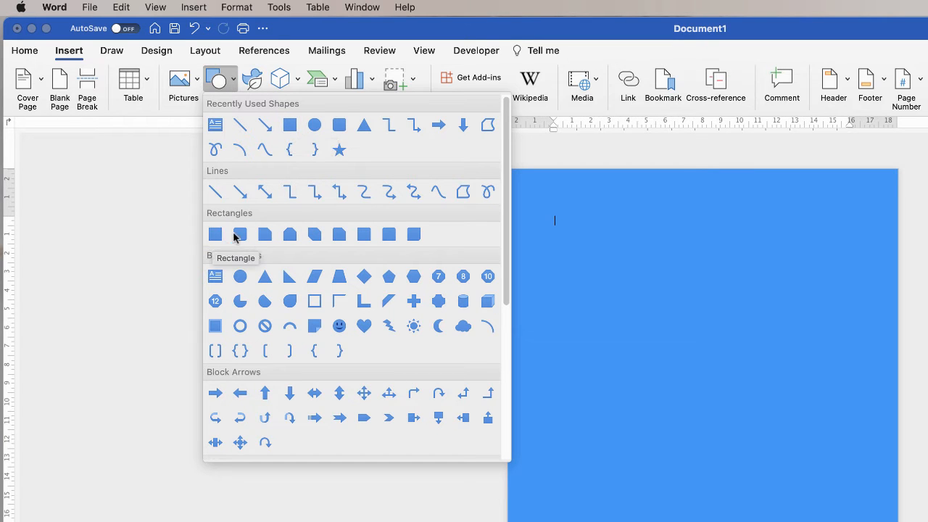
{"action": "left_click", "coordinate": [215, 234]}
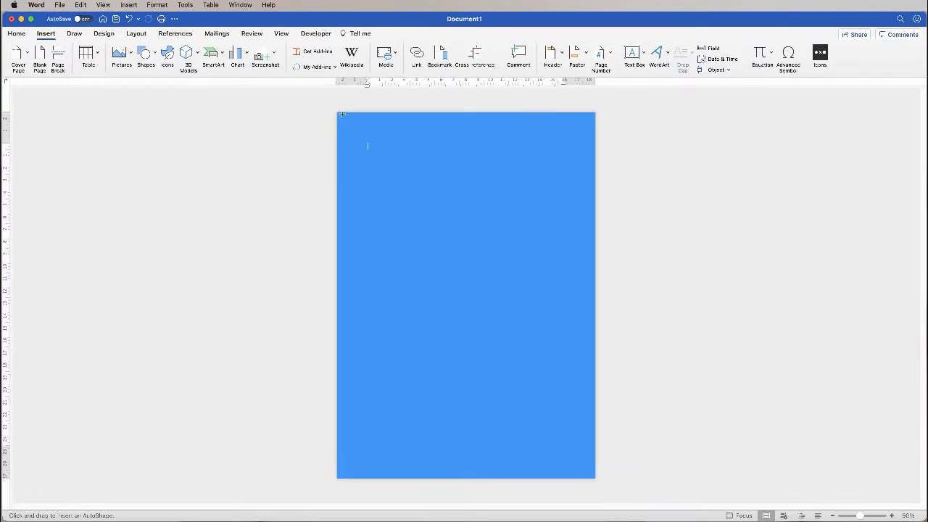
{"action": "mouse_move", "coordinate": [337, 113]}
{"action": "left_mouse_down"}
{"action": "mouse_move", "coordinate": [425, 230]}
{"action": "mouse_move", "coordinate": [533, 412]}
{"action": "mouse_move", "coordinate": [595, 478]}
{"action": "left_mouse_up"}
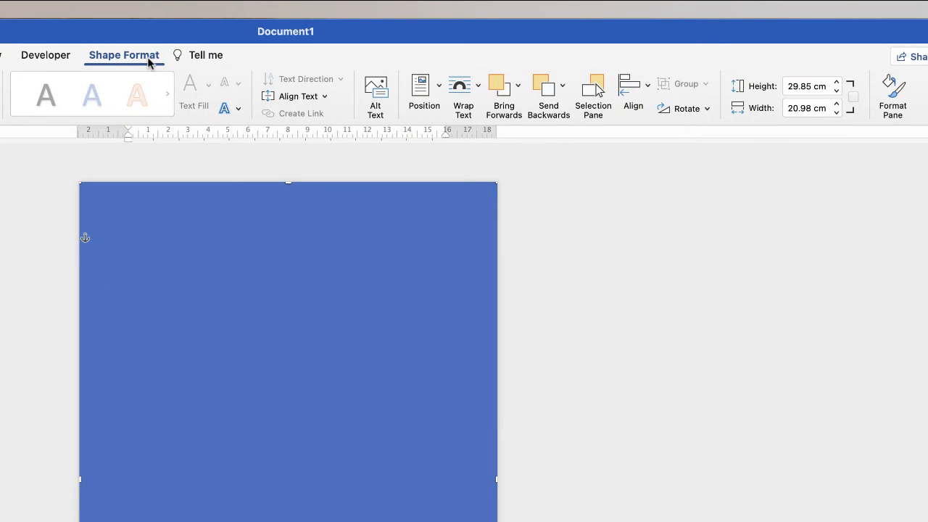
Set the full-page rectangle's line to No line in the Format Shape pane.
{"action": "left_click", "coordinate": [892, 96]}
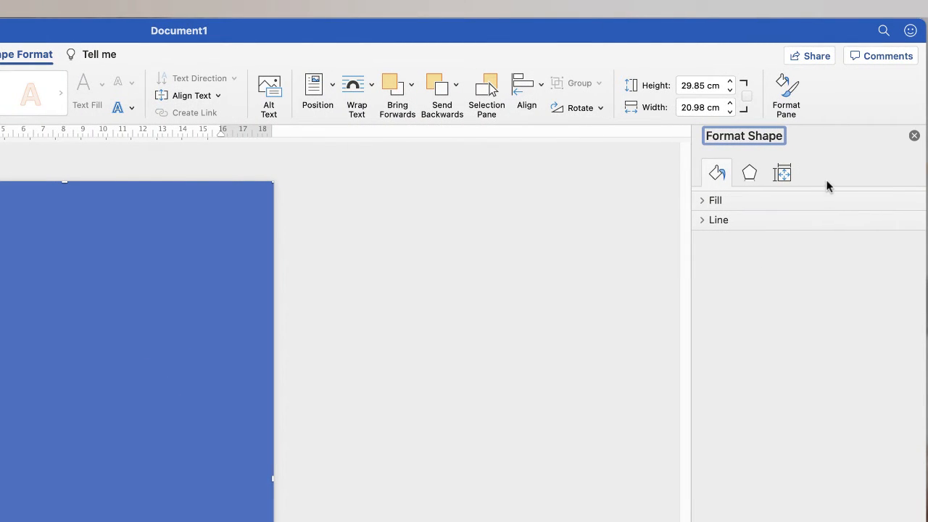
{"action": "left_click", "coordinate": [703, 221]}
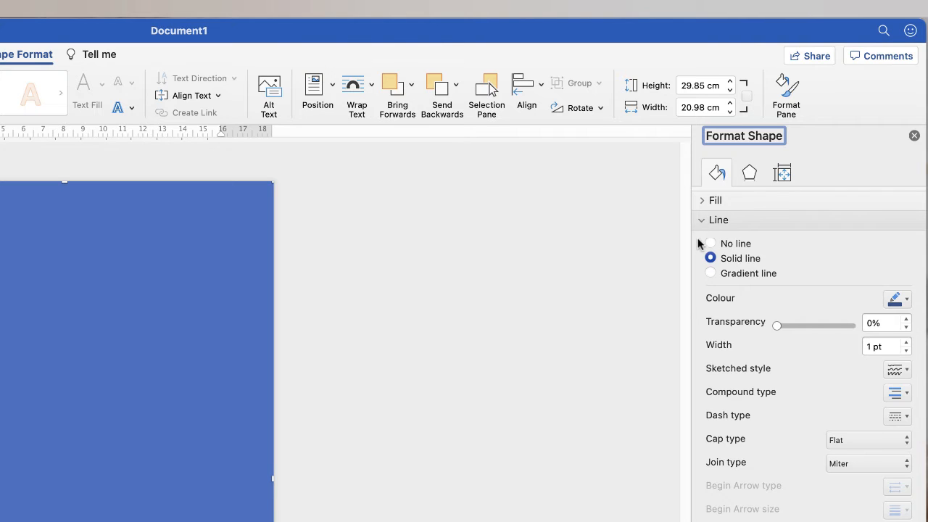
{"action": "left_click", "coordinate": [711, 244]}
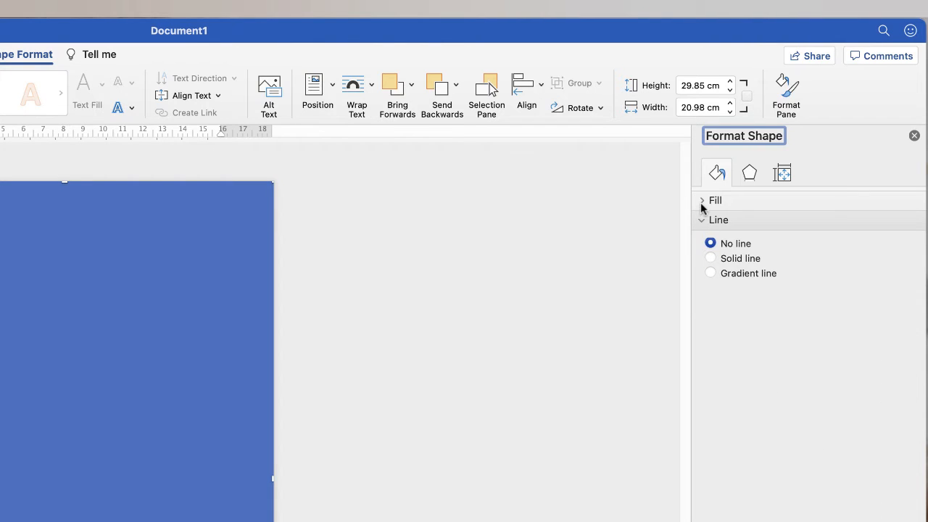
{"action": "left_click", "coordinate": [701, 219]}
{"action": "left_click", "coordinate": [702, 202]}
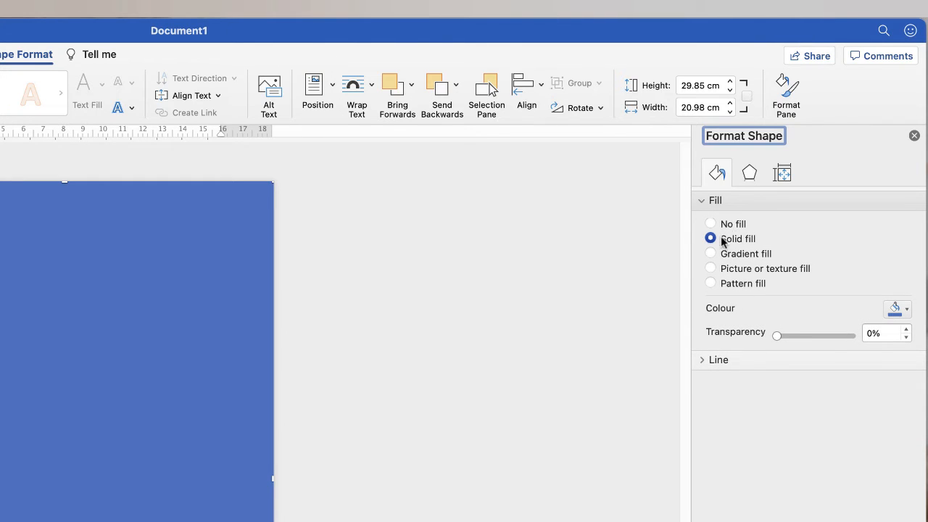
Change the rectangle's fill to a Linear gradient, keeping the default preset and direction.
{"action": "left_click", "coordinate": [908, 310]}
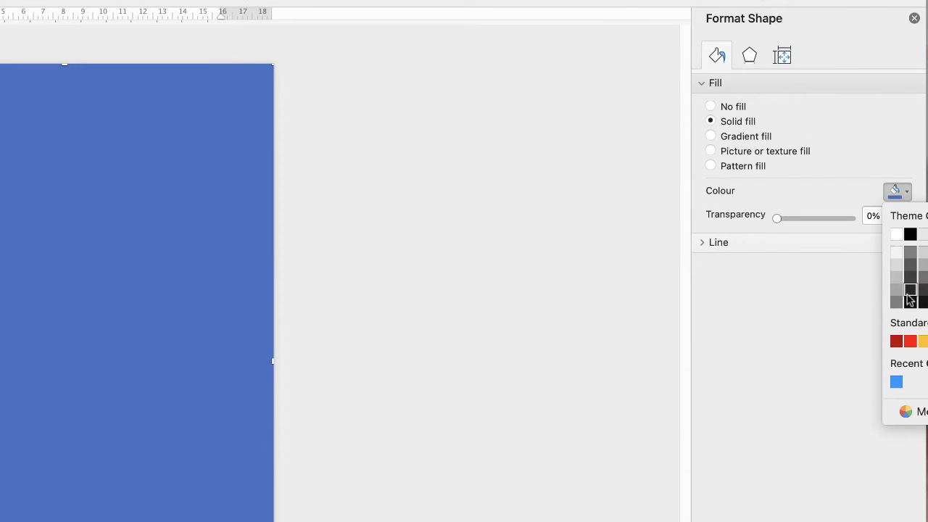
{"action": "left_click", "coordinate": [711, 122]}
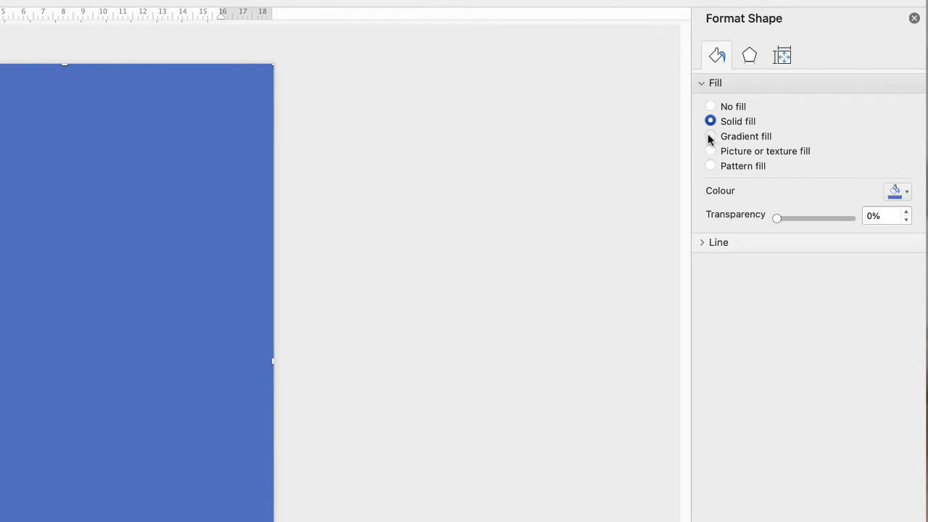
{"action": "left_click", "coordinate": [711, 137]}
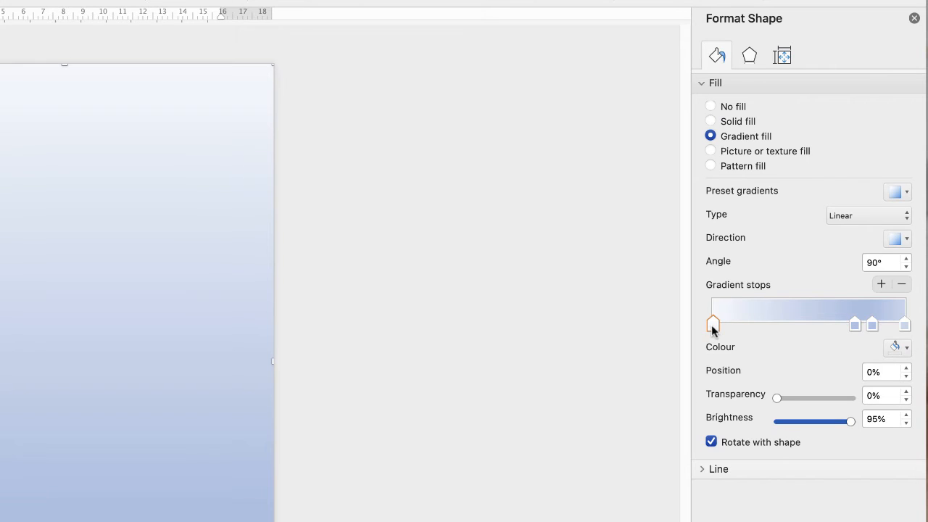
{"action": "left_click", "coordinate": [905, 194]}
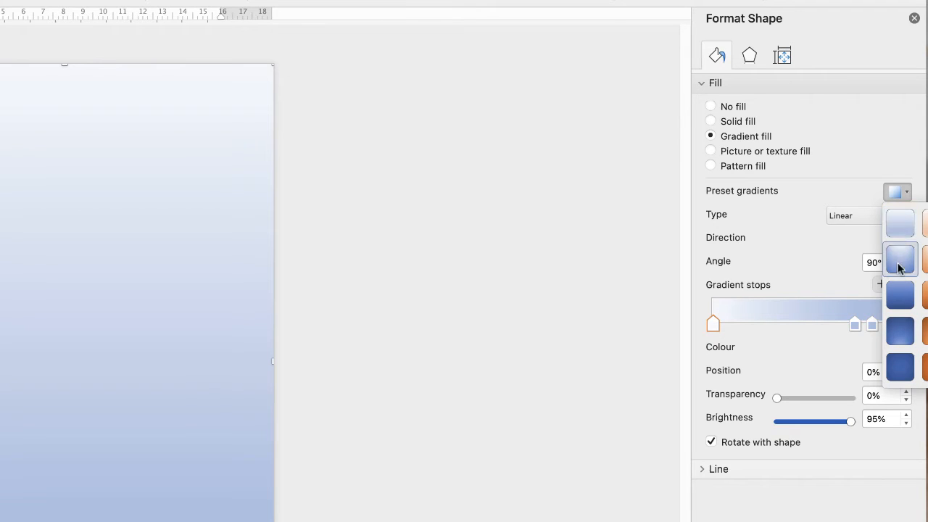
{"action": "left_click", "coordinate": [898, 192]}
{"action": "left_click", "coordinate": [870, 217]}
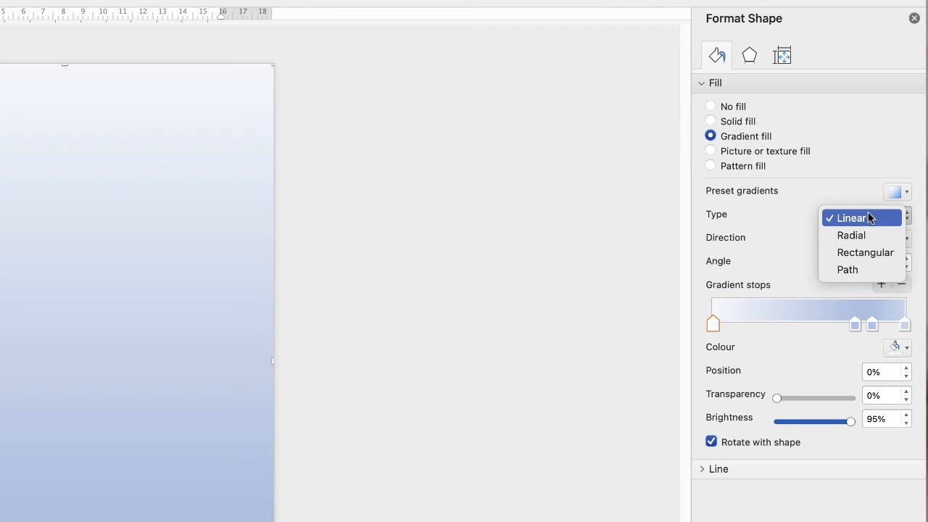
{"action": "left_click", "coordinate": [790, 222]}
{"action": "left_click", "coordinate": [906, 241]}
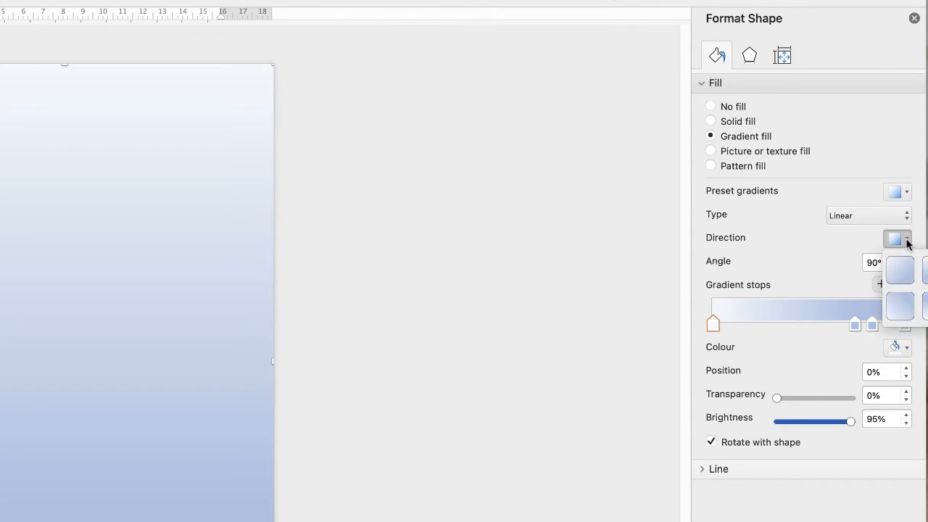
{"action": "left_click", "coordinate": [800, 264]}
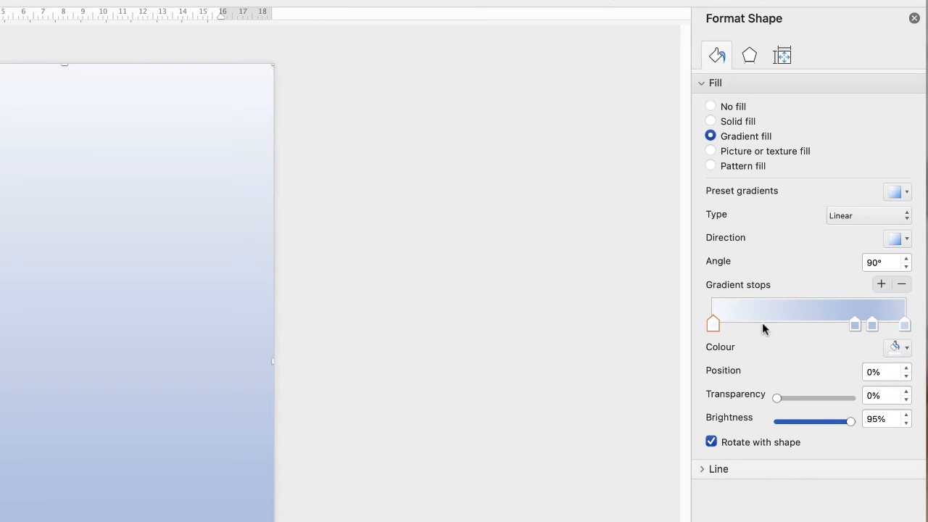
Slide the middle gradient stops left, then remove the 36% and 74% stops.
{"action": "left_click_drag", "start_coordinate": [856, 330], "coordinate": [789, 324]}
{"action": "left_click", "coordinate": [869, 324]}
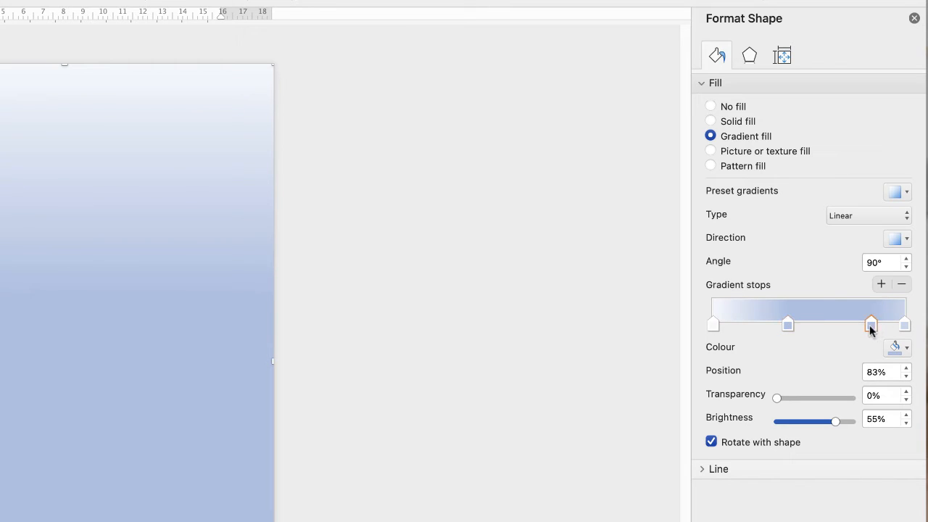
{"action": "left_click_drag", "start_coordinate": [869, 325], "coordinate": [805, 324]}
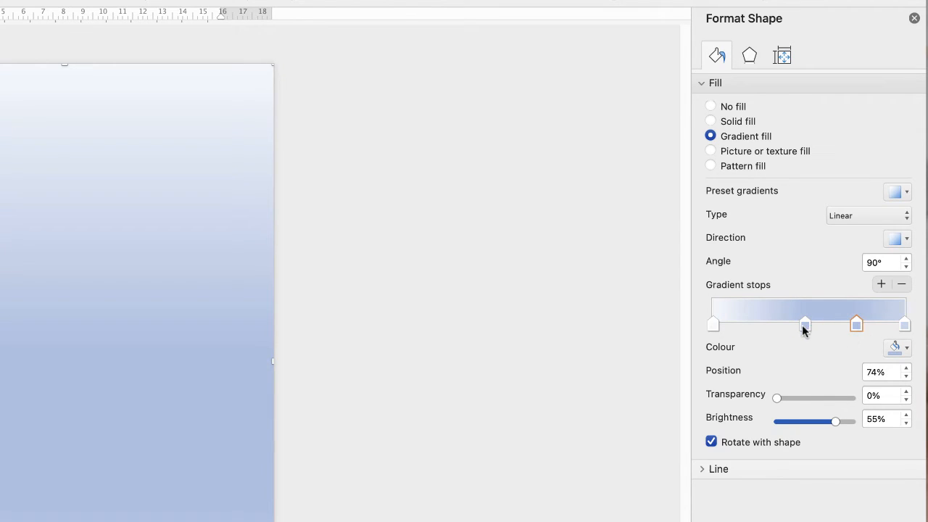
{"action": "left_click_drag", "start_coordinate": [801, 325], "coordinate": [788, 327]}
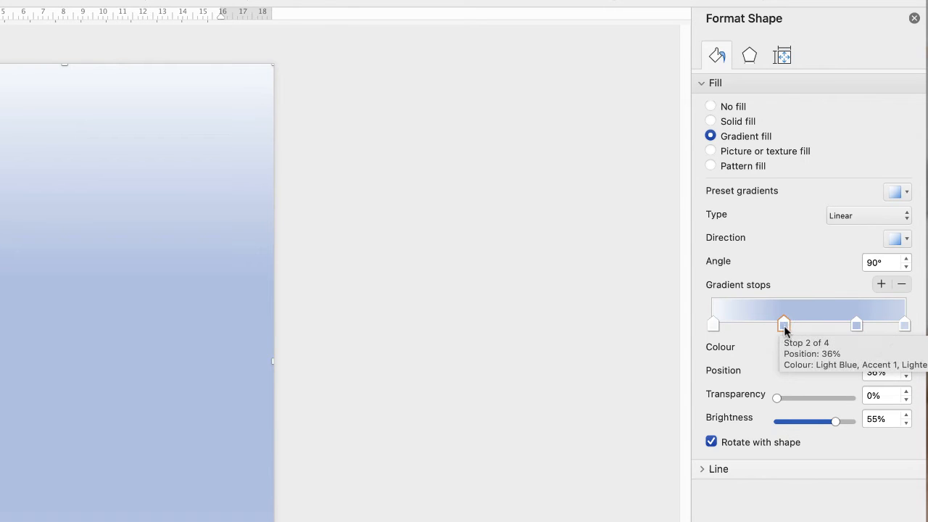
{"action": "left_click", "coordinate": [902, 289]}
{"action": "left_click", "coordinate": [854, 326]}
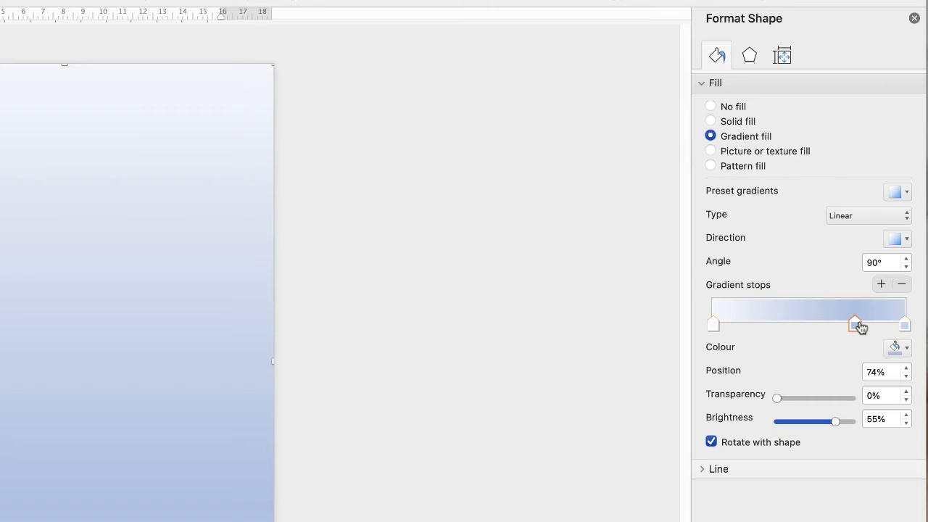
{"action": "left_click", "coordinate": [902, 284]}
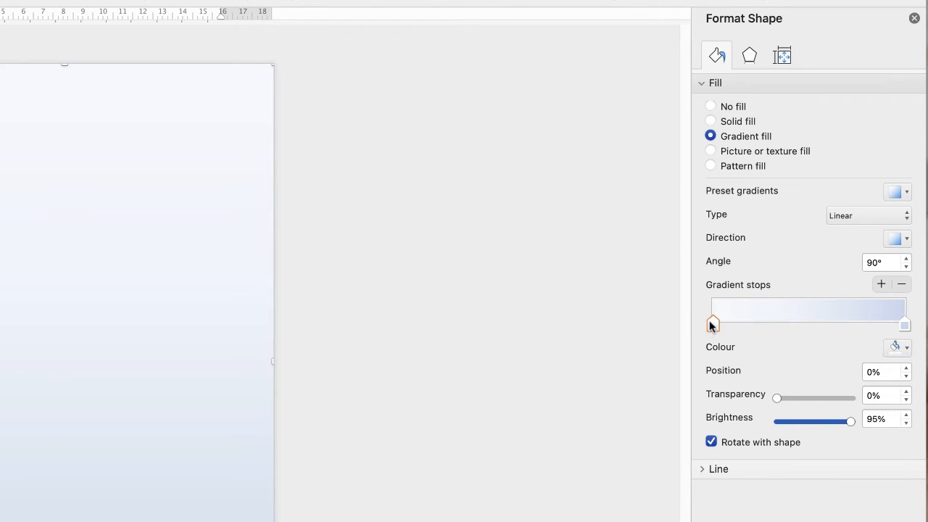
Make the gradient's starting stop dark grey and its 100% end stop yellow.
{"action": "left_click", "coordinate": [906, 348]}
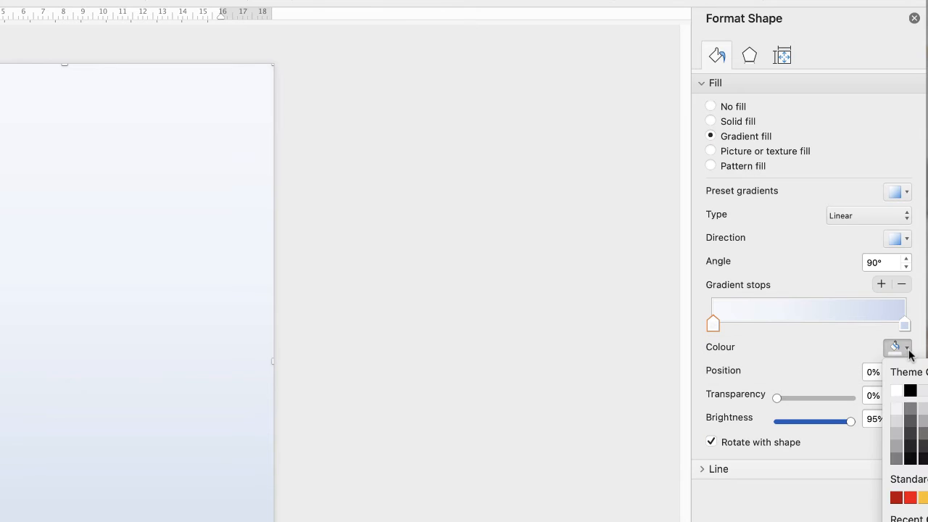
{"action": "left_click", "coordinate": [898, 460]}
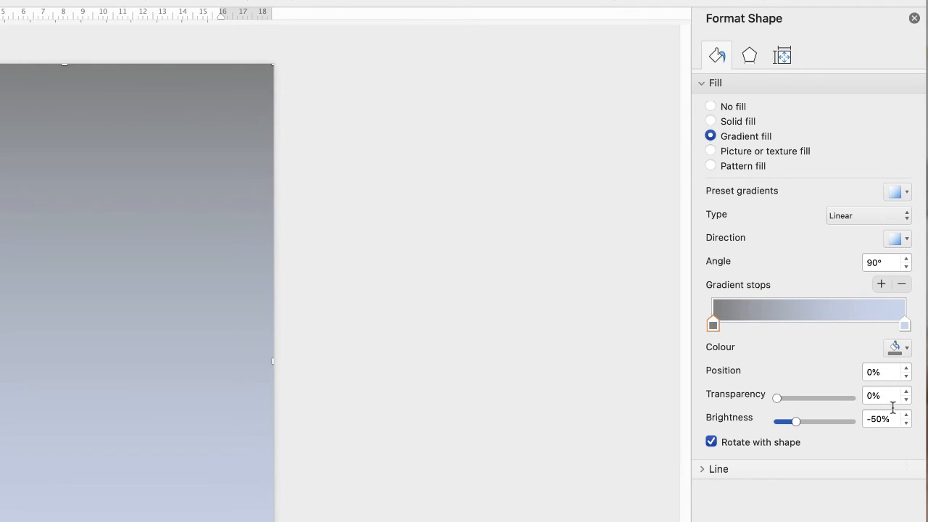
{"action": "left_click", "coordinate": [906, 326]}
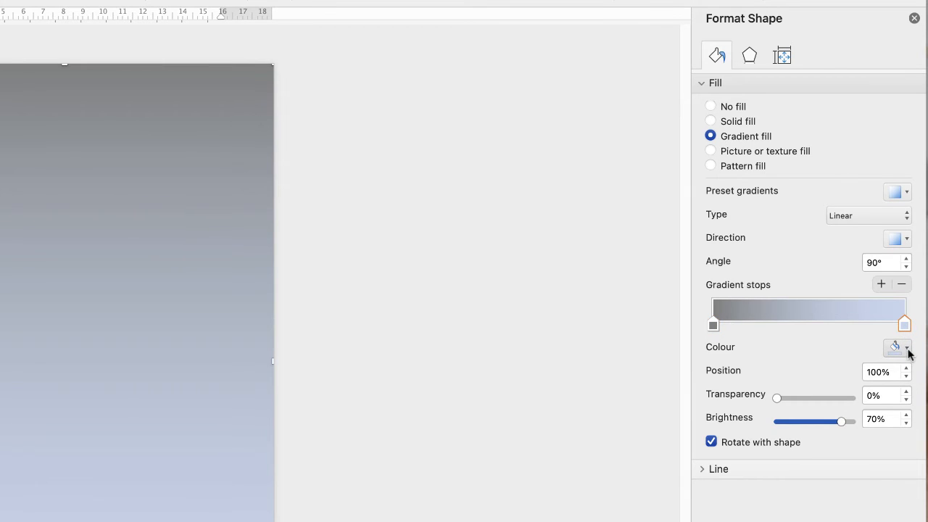
{"action": "left_click", "coordinate": [908, 349]}
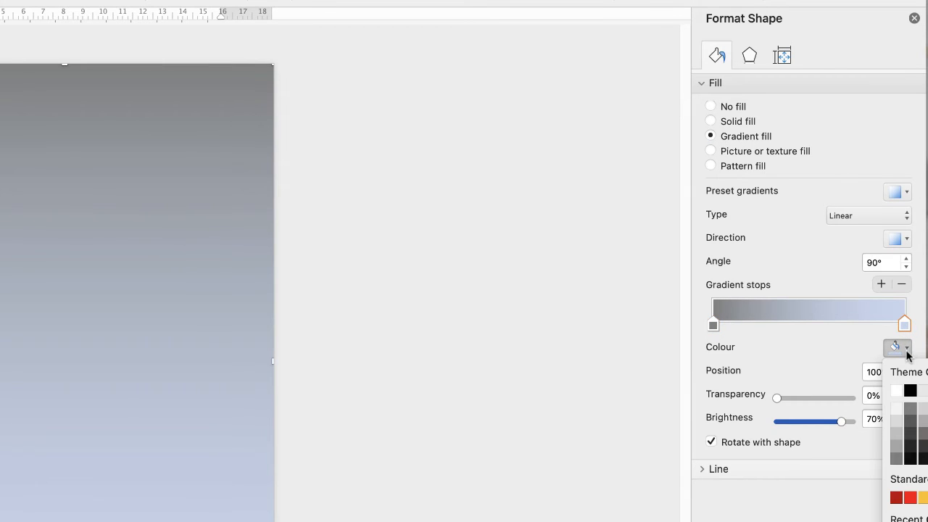
{"action": "left_click", "coordinate": [923, 500]}
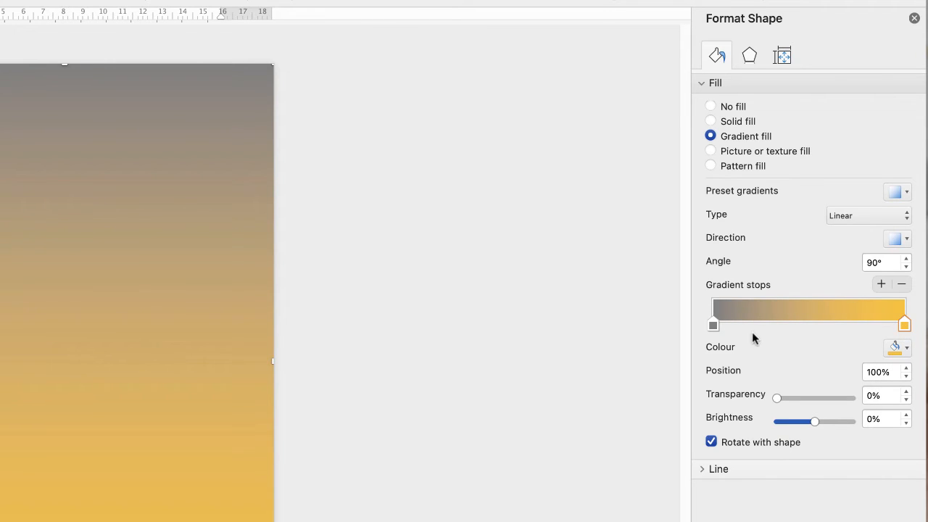
Reposition the grey stop and try its transparency, leaving it at 0%.
{"action": "left_click", "coordinate": [713, 326]}
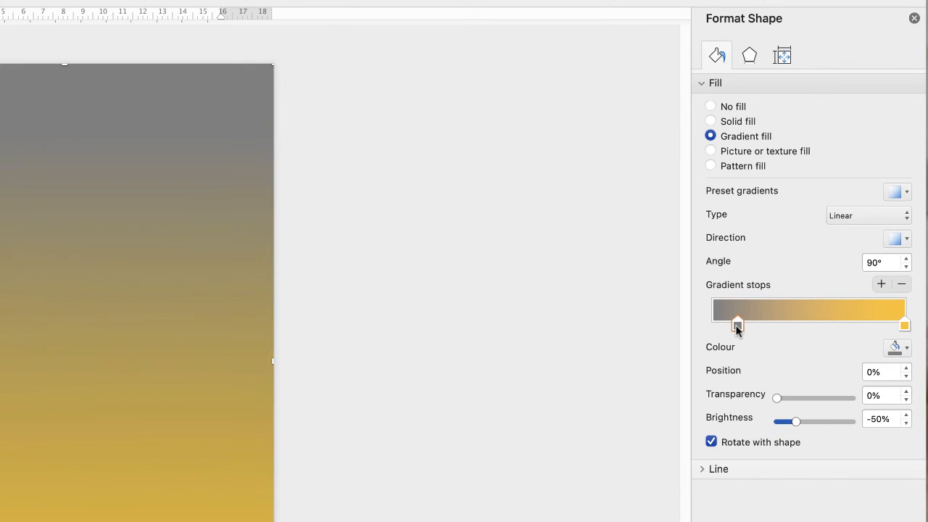
{"action": "left_click_drag", "start_coordinate": [747, 325], "coordinate": [714, 329]}
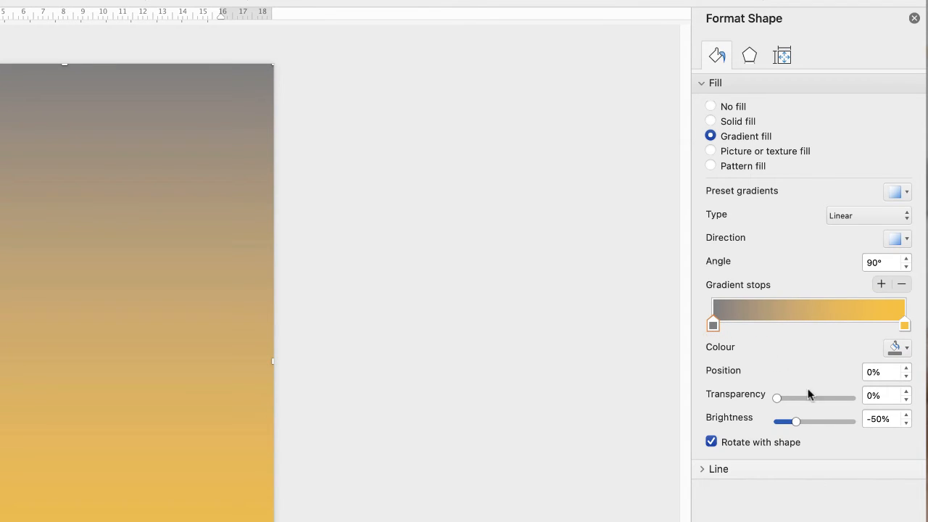
{"action": "mouse_move", "coordinate": [776, 398]}
{"action": "left_mouse_down"}
{"action": "mouse_move", "coordinate": [819, 398]}
{"action": "mouse_move", "coordinate": [762, 397]}
{"action": "left_mouse_up"}
{"action": "left_click_drag", "start_coordinate": [776, 397], "coordinate": [790, 422]}
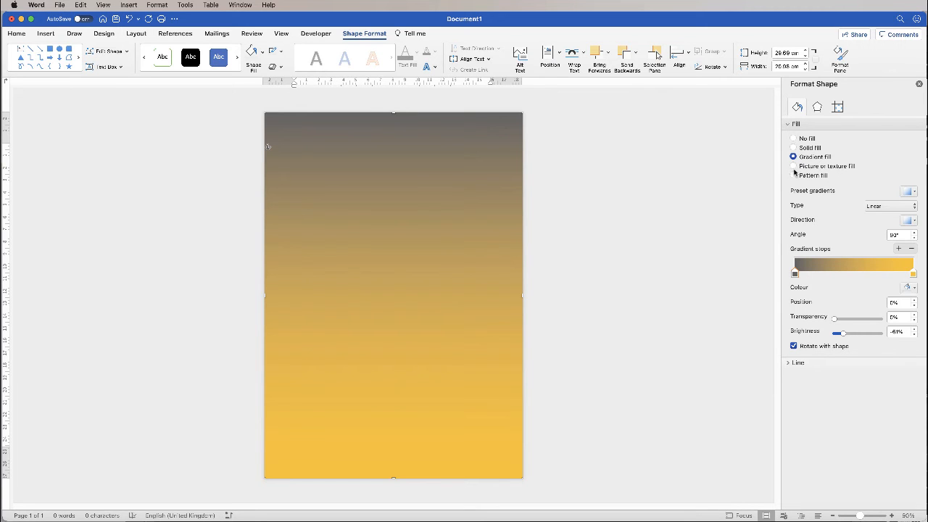
Switch the rectangle to Picture or texture fill using the water-droplet texture.
{"action": "left_click", "coordinate": [794, 167]}
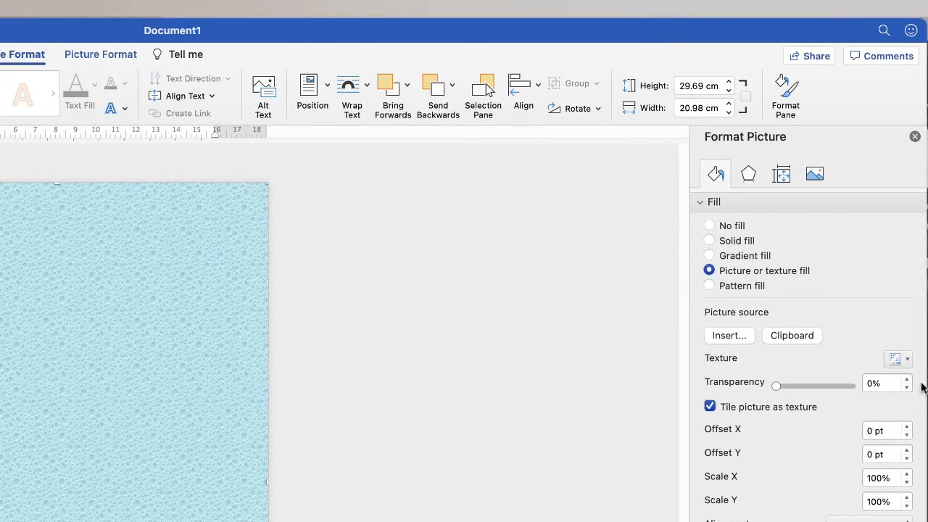
{"action": "left_click", "coordinate": [906, 360]}
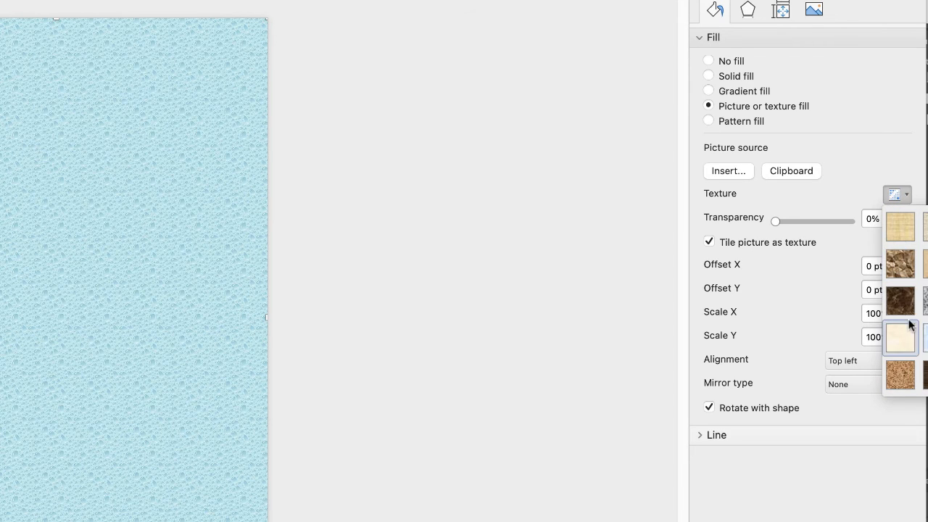
{"action": "left_click", "coordinate": [905, 193]}
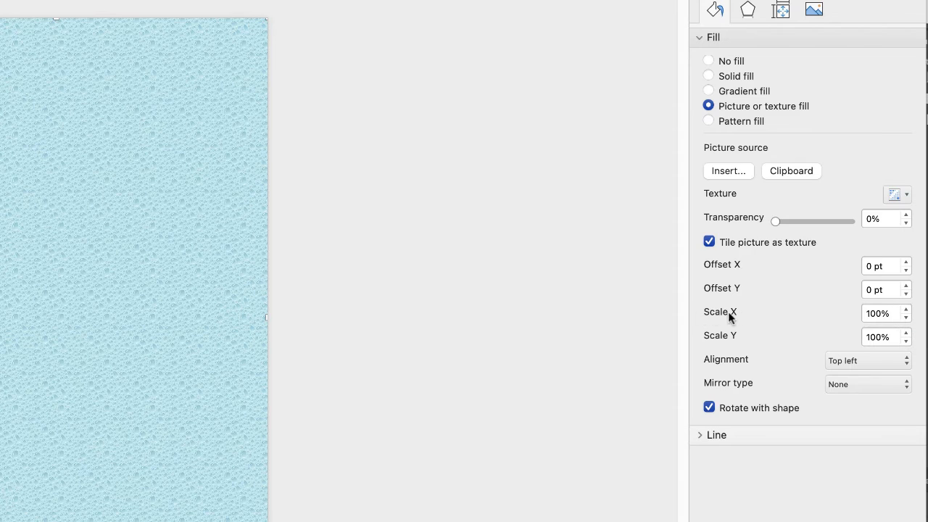
Reduce the texture's horizontal scale (Scale X) from 100% to 82%.
{"action": "left_click", "coordinate": [906, 318]}
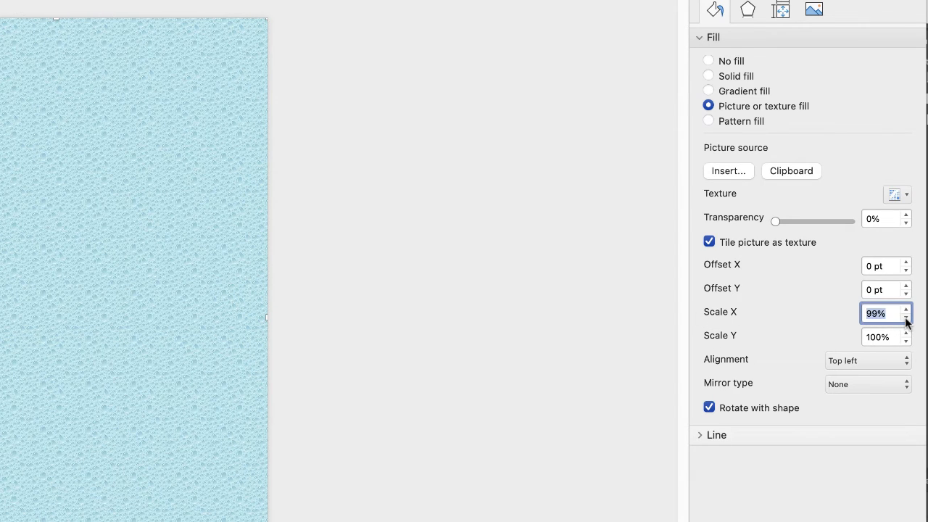
{"action": "left_click", "coordinate": [906, 318]}
{"action": "left_click", "coordinate": [905, 318]}
{"action": "left_click", "coordinate": [906, 318]}
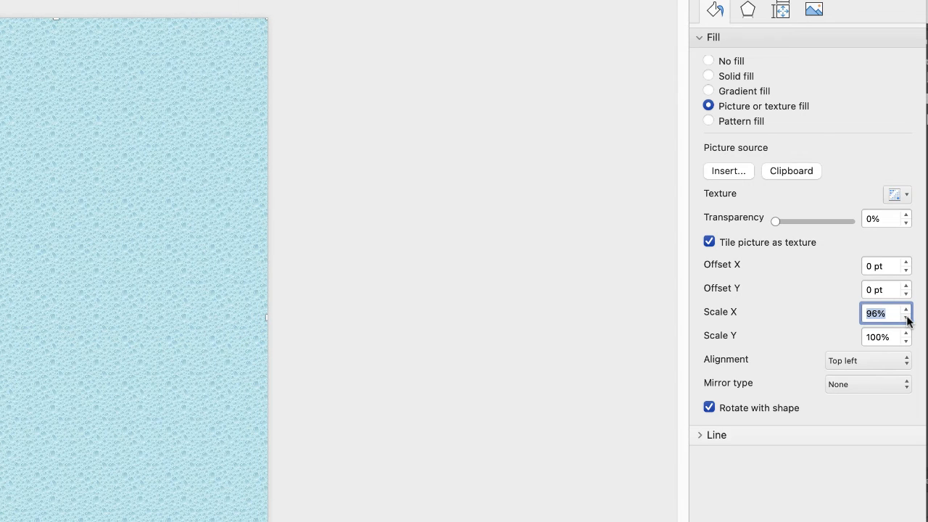
{"action": "left_click", "coordinate": [905, 319]}
{"action": "left_click", "coordinate": [906, 318]}
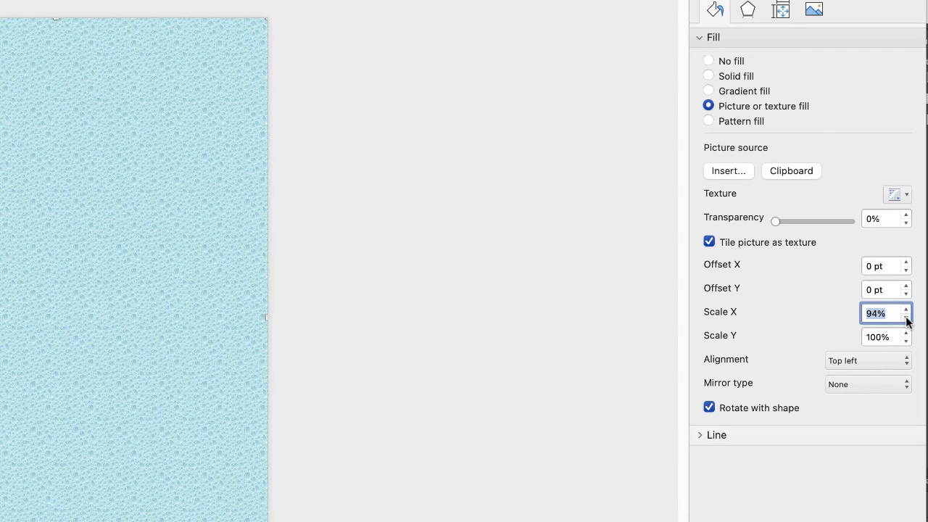
{"action": "left_click", "coordinate": [907, 318]}
{"action": "left_click", "coordinate": [906, 318]}
{"action": "left_click", "coordinate": [906, 318]}
{"action": "left_click", "coordinate": [906, 318]}
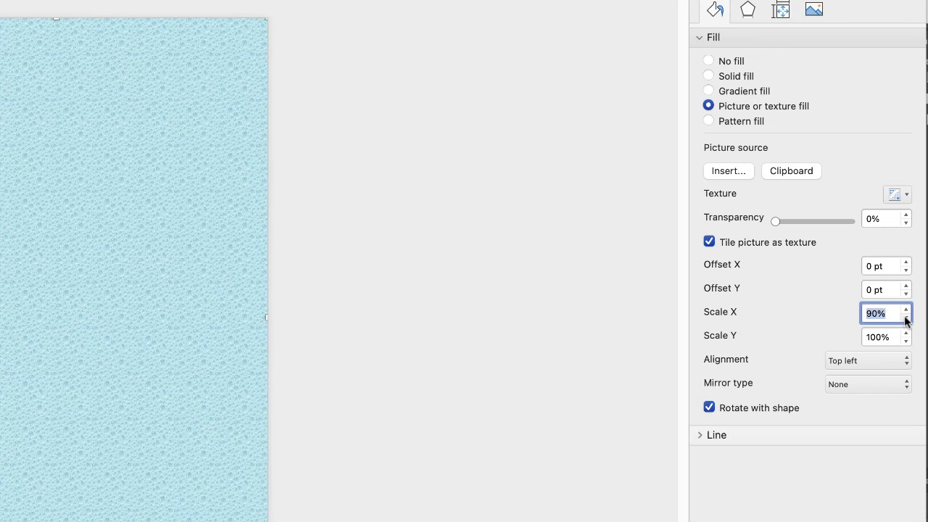
{"action": "left_click", "coordinate": [907, 318]}
{"action": "left_click", "coordinate": [907, 318]}
{"action": "left_click", "coordinate": [907, 318]}
{"action": "left_click", "coordinate": [907, 319]}
{"action": "left_click", "coordinate": [907, 318]}
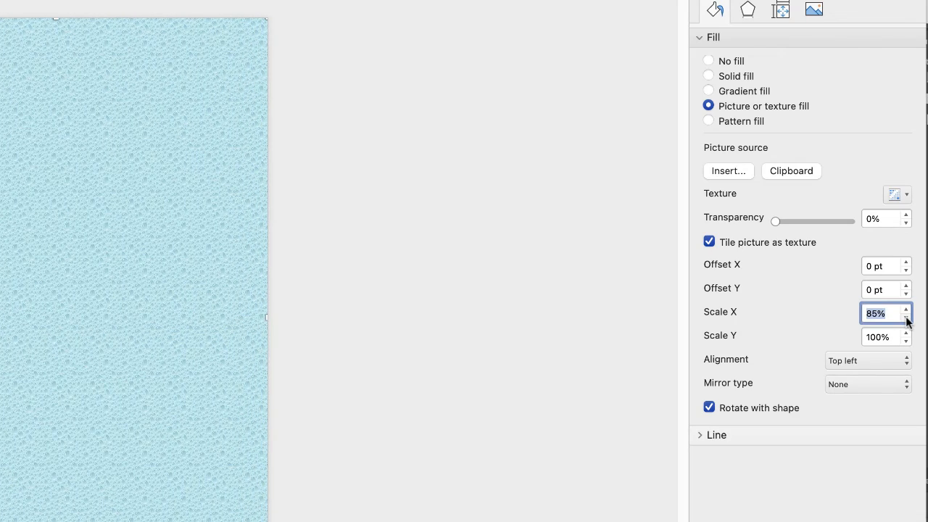
{"action": "left_click", "coordinate": [907, 318]}
{"action": "left_click", "coordinate": [906, 318]}
{"action": "left_click", "coordinate": [906, 318]}
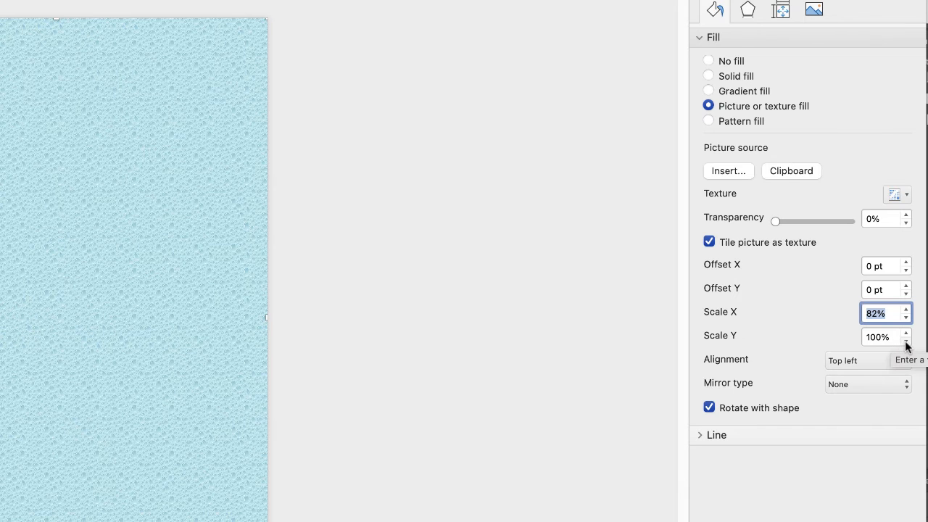
Set the texture's Scale Y to 91% and its mirror type to Horizontal.
{"action": "left_click", "coordinate": [906, 342]}
{"action": "left_click", "coordinate": [907, 341]}
{"action": "left_click", "coordinate": [907, 342]}
{"action": "left_click", "coordinate": [907, 341]}
{"action": "left_click", "coordinate": [906, 341]}
{"action": "left_click", "coordinate": [906, 342]}
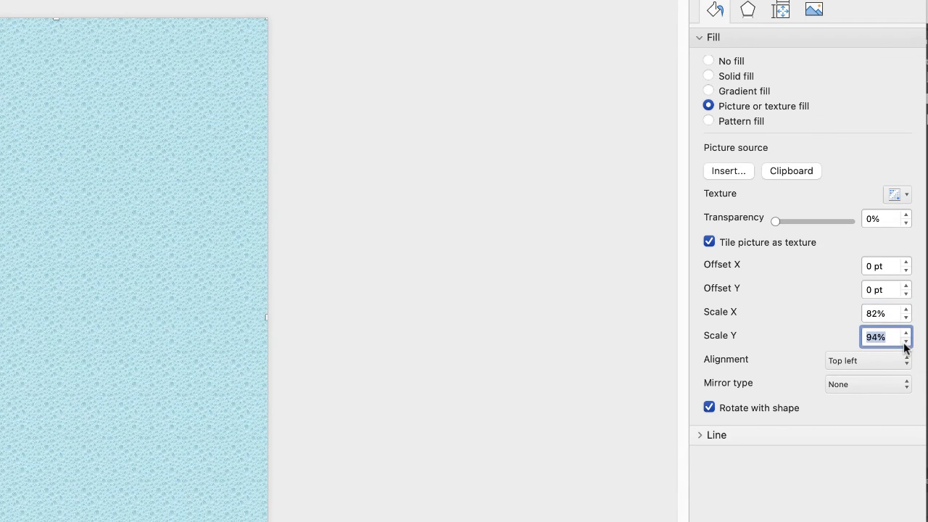
{"action": "left_click", "coordinate": [906, 341]}
{"action": "left_click", "coordinate": [906, 342]}
{"action": "left_click", "coordinate": [906, 342]}
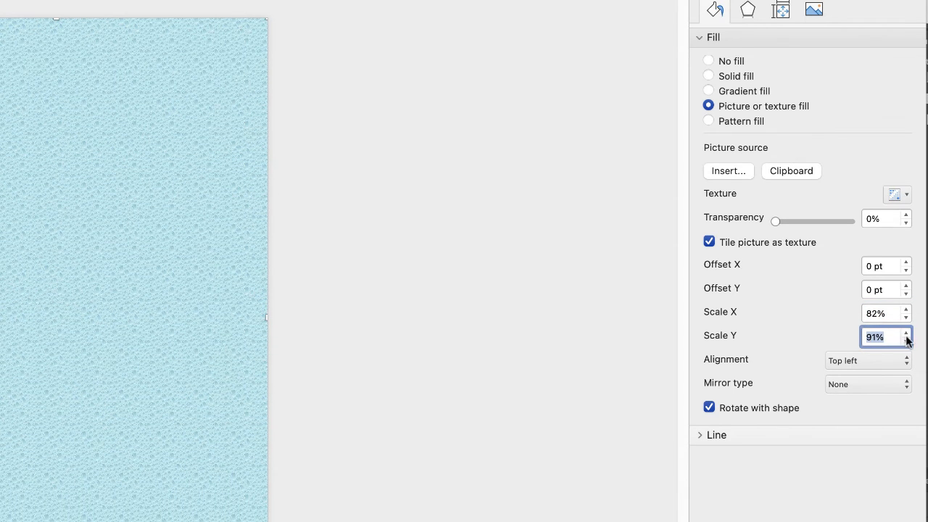
{"action": "left_click", "coordinate": [871, 384]}
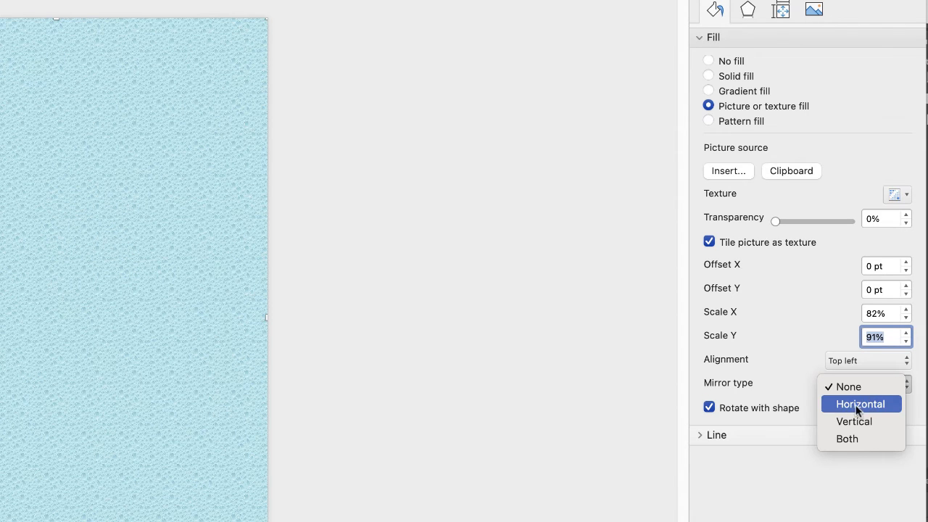
{"action": "left_click", "coordinate": [857, 407]}
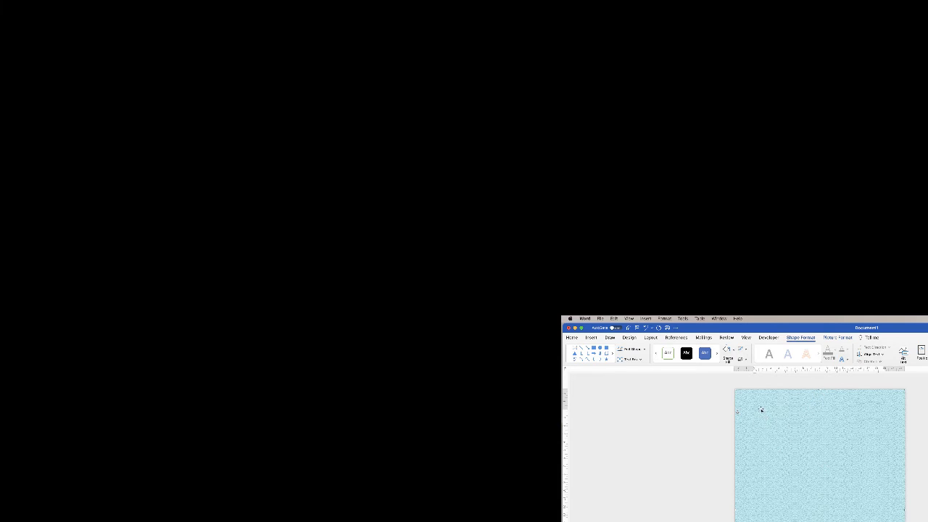
Draw a horizontal text box about 15.45 × 8.57 cm near the page top.
{"action": "left_click", "coordinate": [725, 434]}
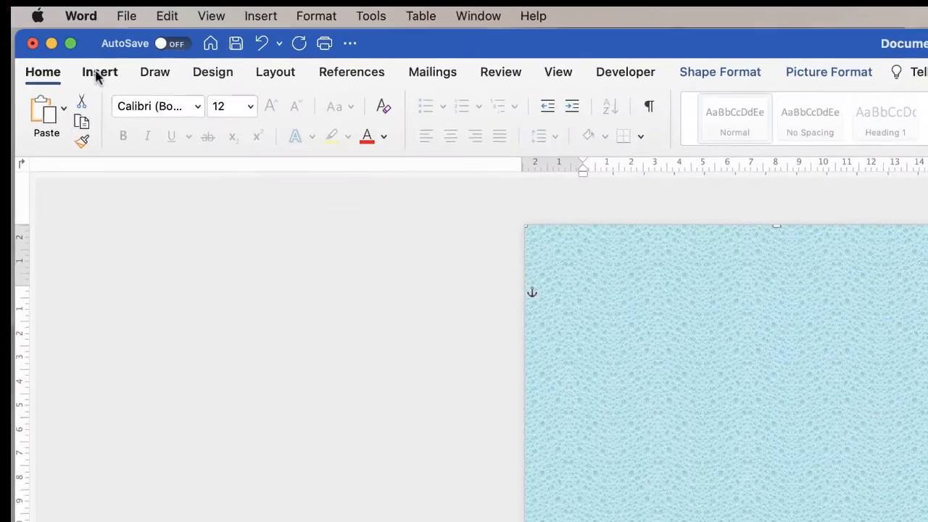
{"action": "left_click", "coordinate": [592, 338]}
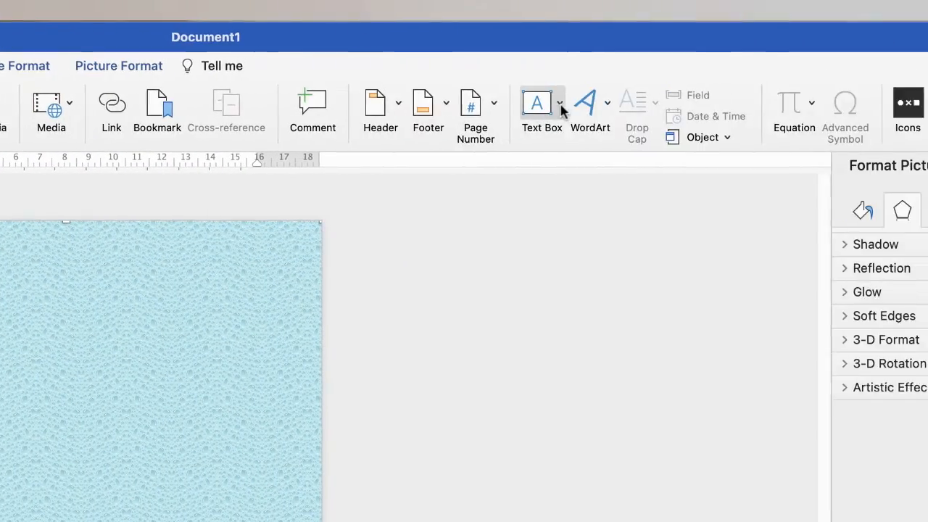
{"action": "left_click", "coordinate": [554, 106]}
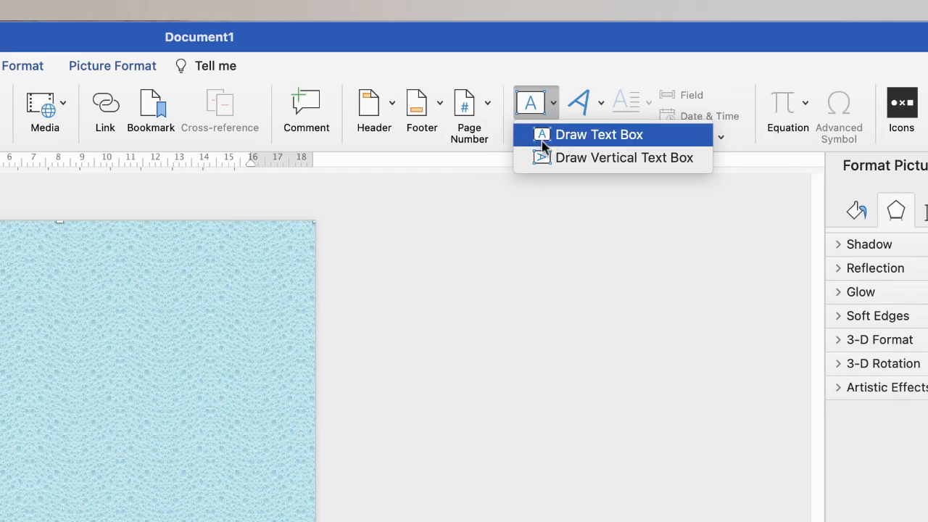
{"action": "left_click", "coordinate": [572, 136]}
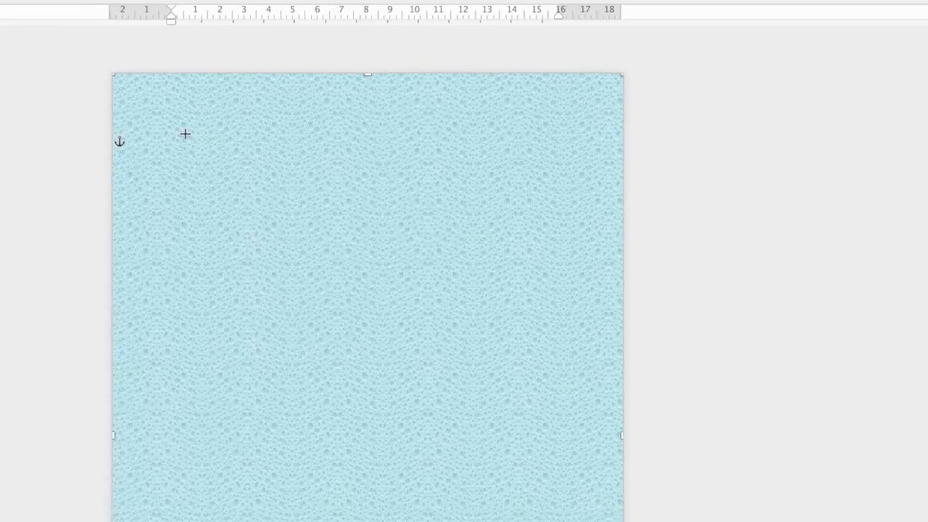
{"action": "left_click_drag", "start_coordinate": [0, 274], "coordinate": [0, 461]}
{"action": "left_click_drag", "start_coordinate": [270, 283], "coordinate": [634, 304]}
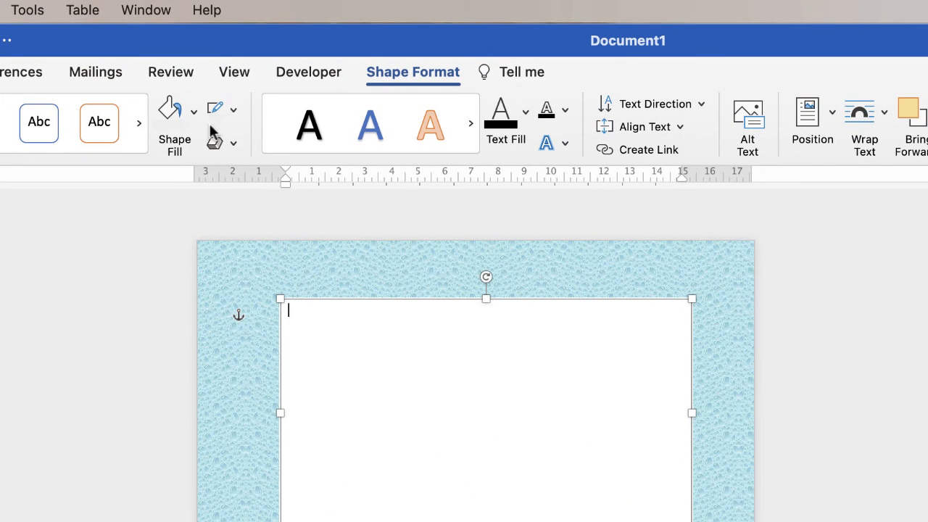
Give the text box No Outline and No Fill so the texture shows through, and type 'TYPE' in it.
{"action": "left_click", "coordinate": [233, 110]}
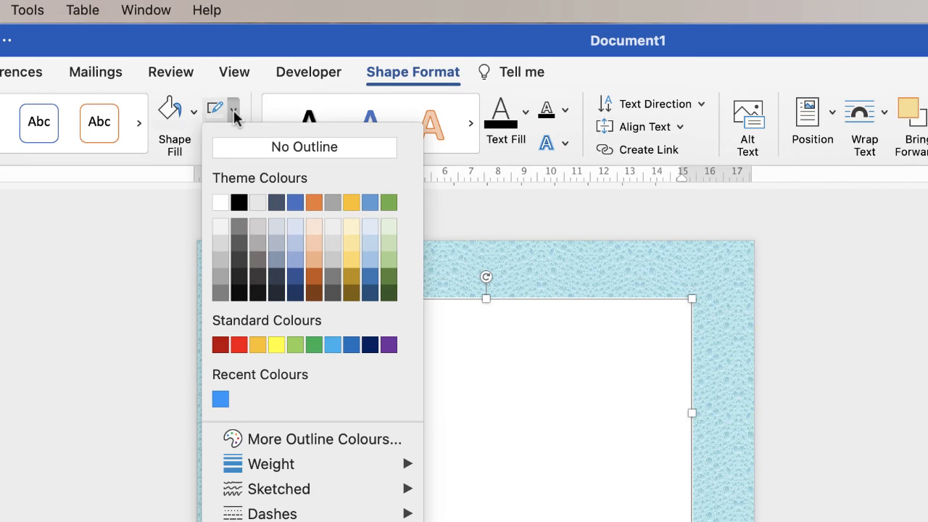
{"action": "left_click", "coordinate": [236, 149]}
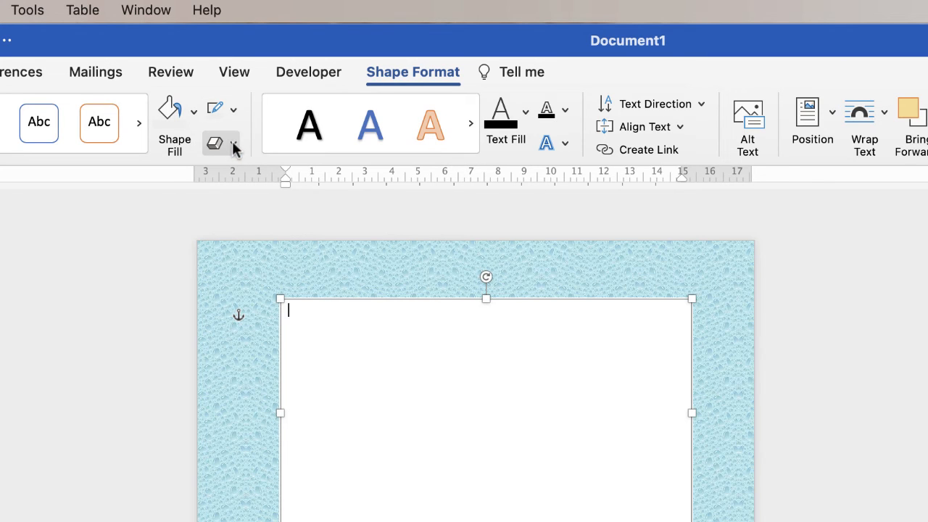
{"action": "left_click", "coordinate": [195, 113]}
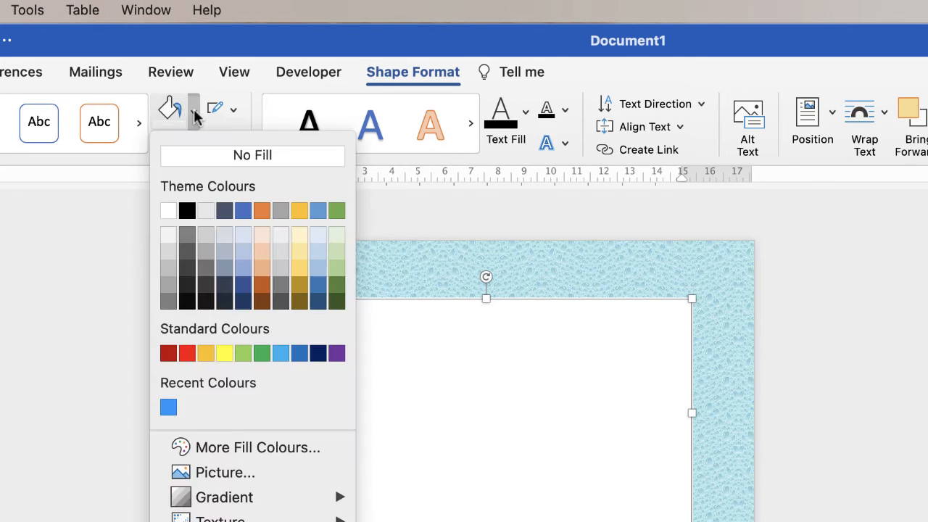
{"action": "left_click", "coordinate": [218, 159]}
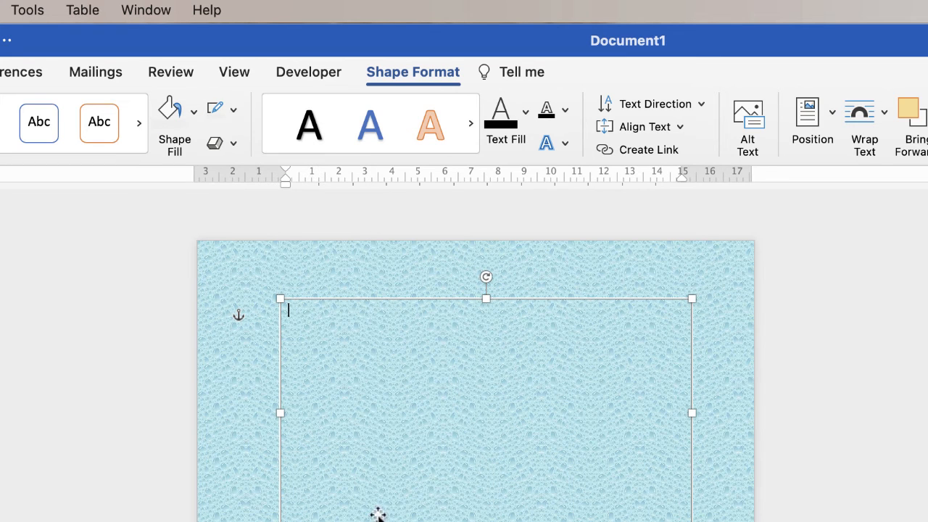
{"action": "type", "text": "TYPE"}
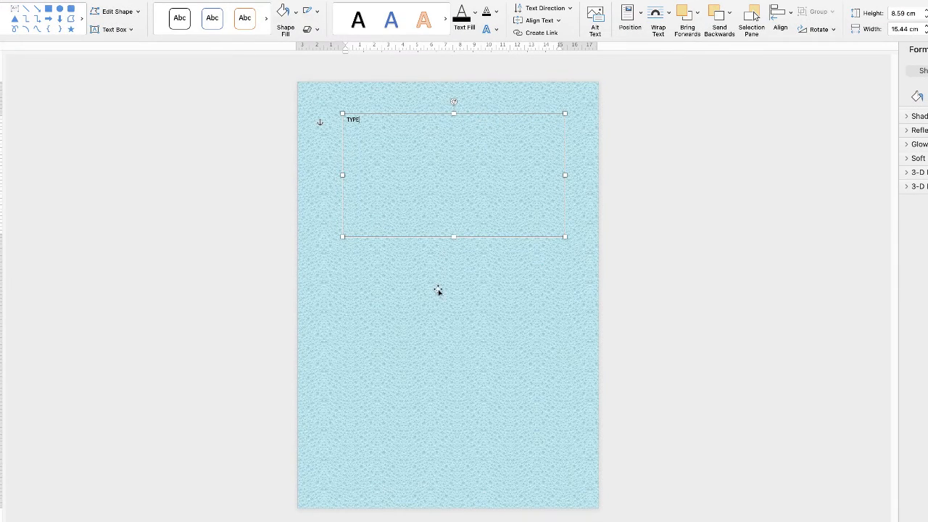
Move the TYPE text box slightly up and left, near the top of the page.
{"action": "left_click", "coordinate": [433, 280]}
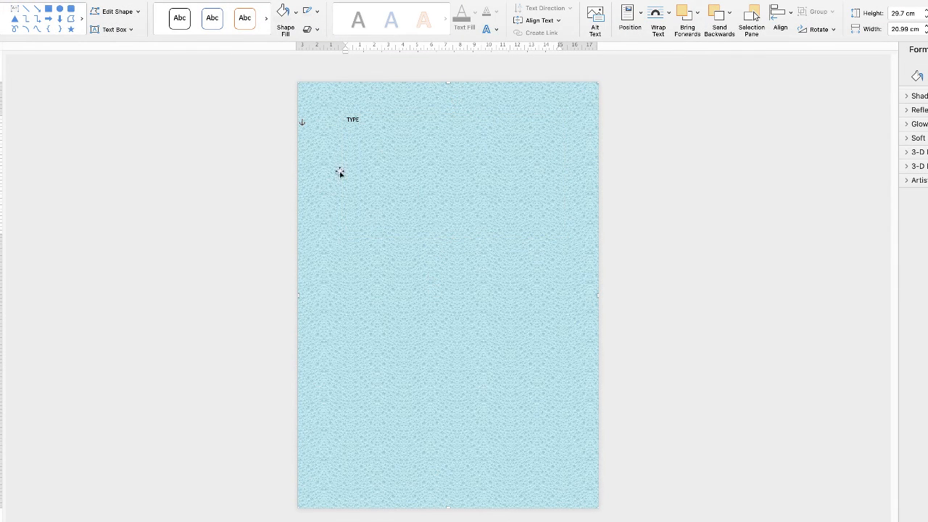
{"action": "left_click", "coordinate": [357, 120]}
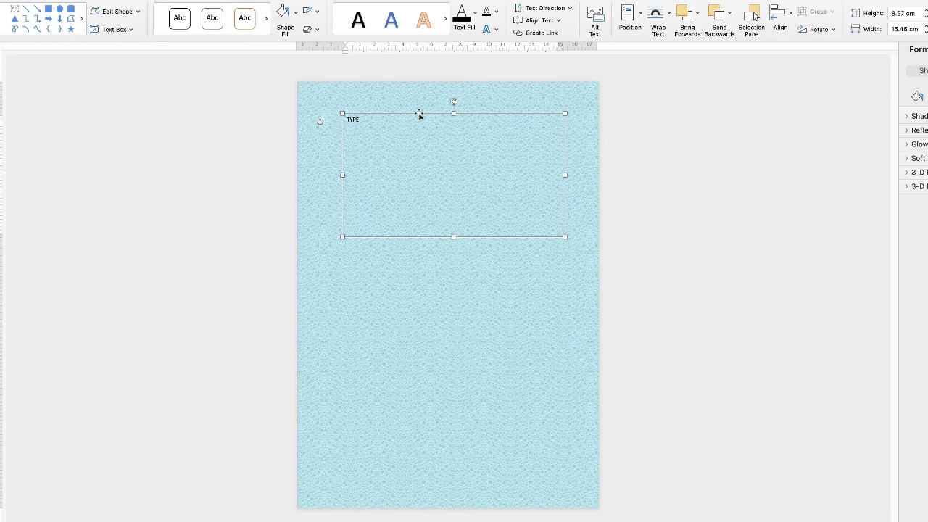
{"action": "mouse_move", "coordinate": [418, 114]}
{"action": "left_mouse_down"}
{"action": "mouse_move", "coordinate": [393, 235]}
{"action": "mouse_move", "coordinate": [392, 359]}
{"action": "mouse_move", "coordinate": [430, 367]}
{"action": "mouse_move", "coordinate": [440, 257]}
{"action": "mouse_move", "coordinate": [414, 106]}
{"action": "left_mouse_up"}
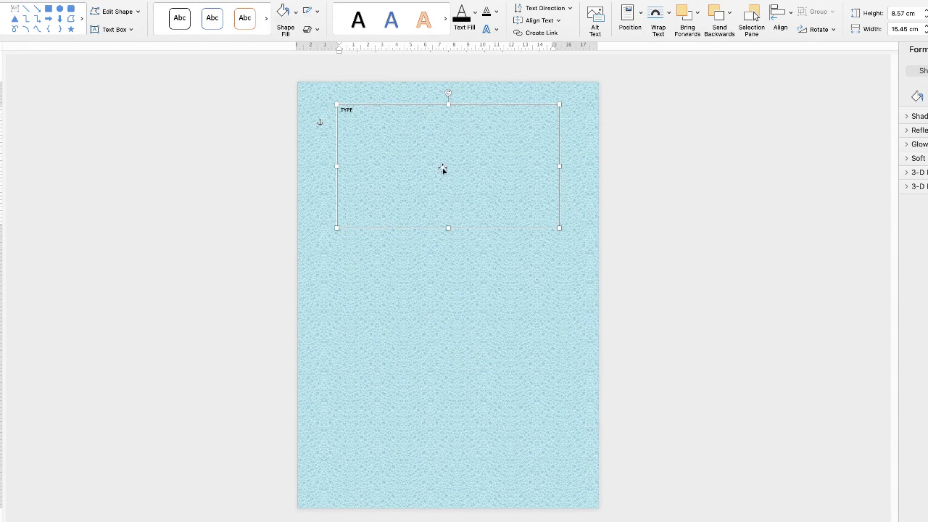
{"action": "left_click", "coordinate": [427, 270]}
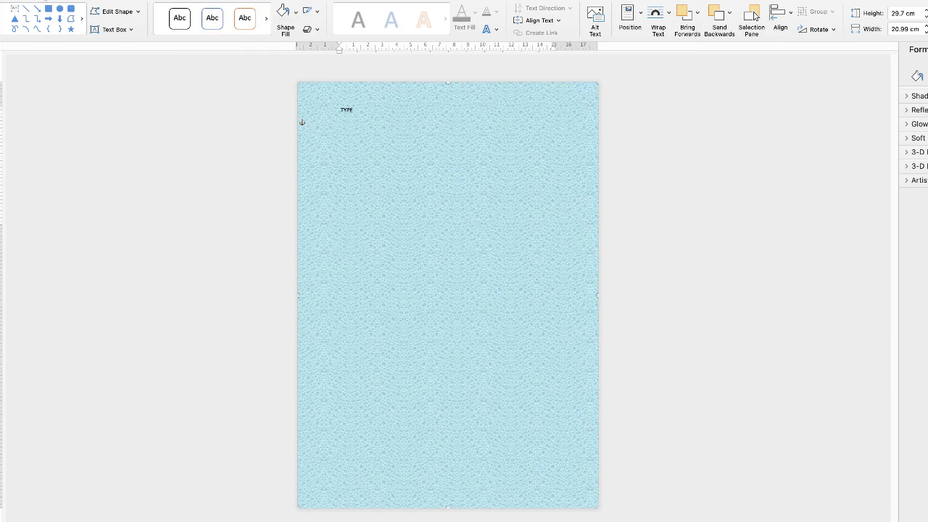
{"action": "left_click", "coordinate": [68, 51]}
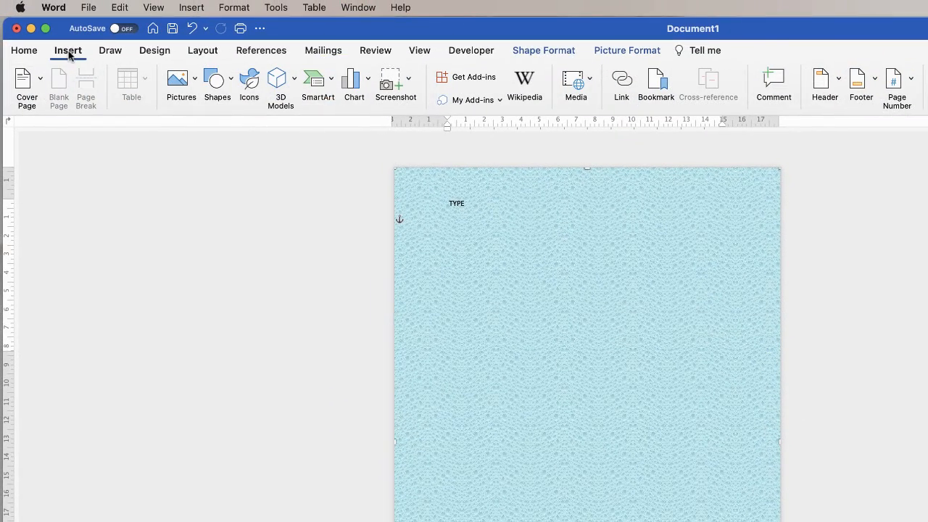
Insert the picture ripe-strawberry-in-bowl-ZPL2285.jpg from the You Tube Demo folder.
{"action": "left_click", "coordinate": [194, 81]}
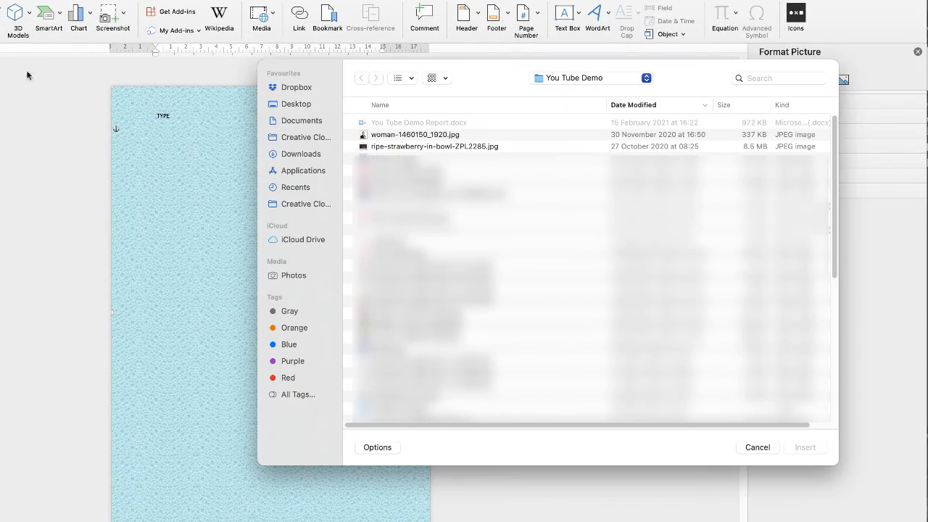
{"action": "left_click", "coordinate": [406, 147]}
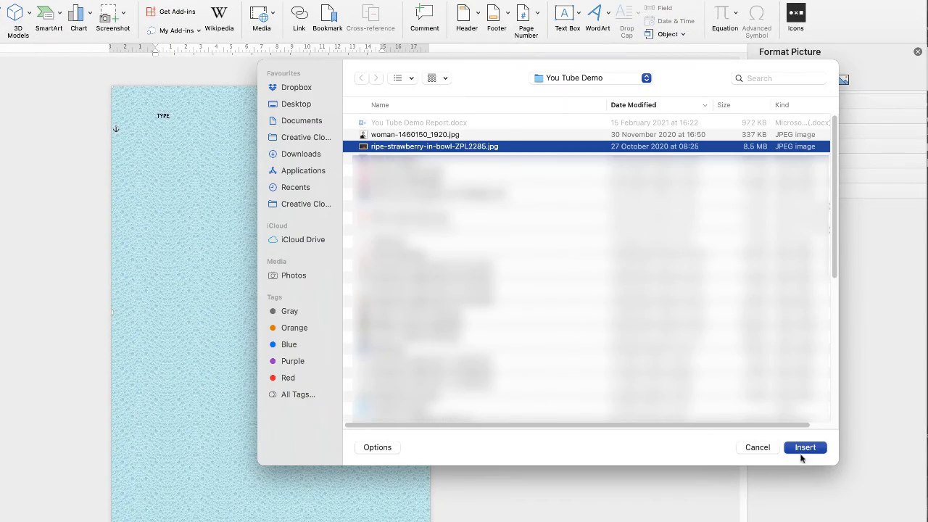
{"action": "left_click", "coordinate": [803, 448]}
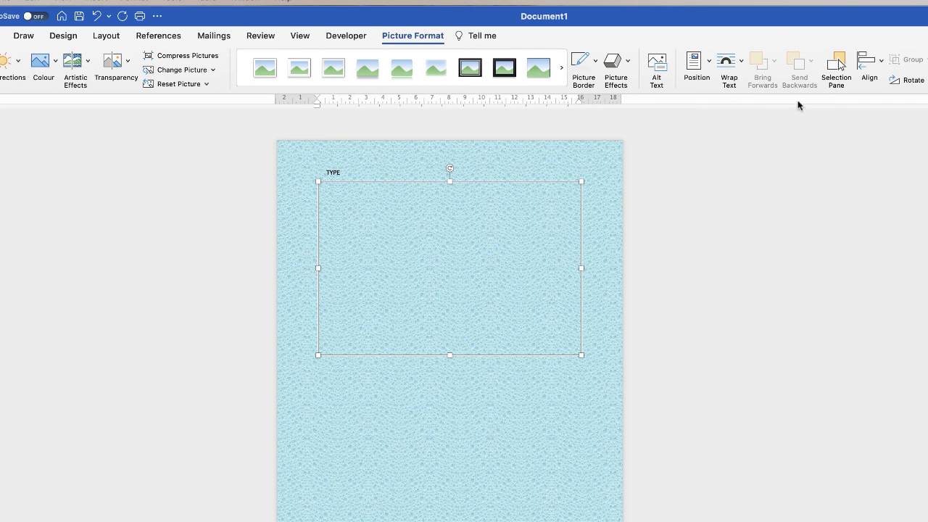
Set the strawberry photo to In Front of Text and drag it to the lower half of the page.
{"action": "left_click", "coordinate": [742, 66]}
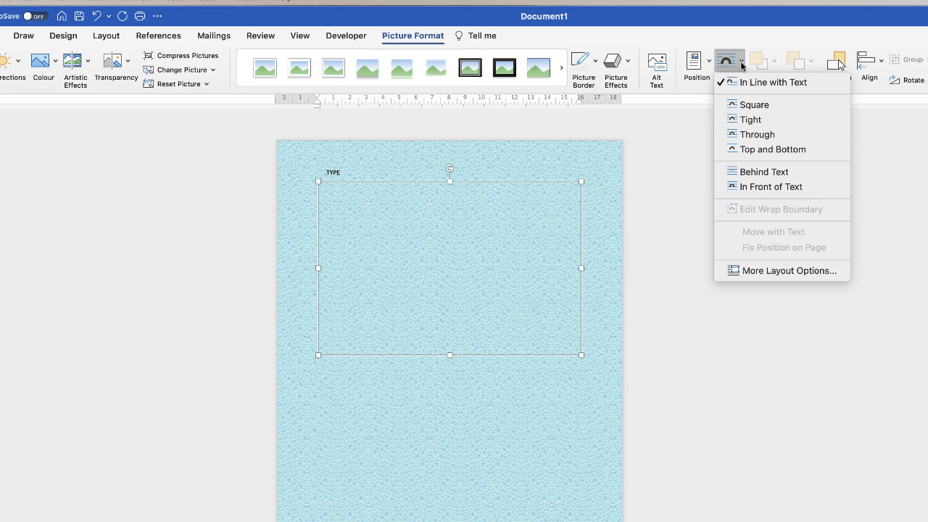
{"action": "left_click", "coordinate": [759, 188]}
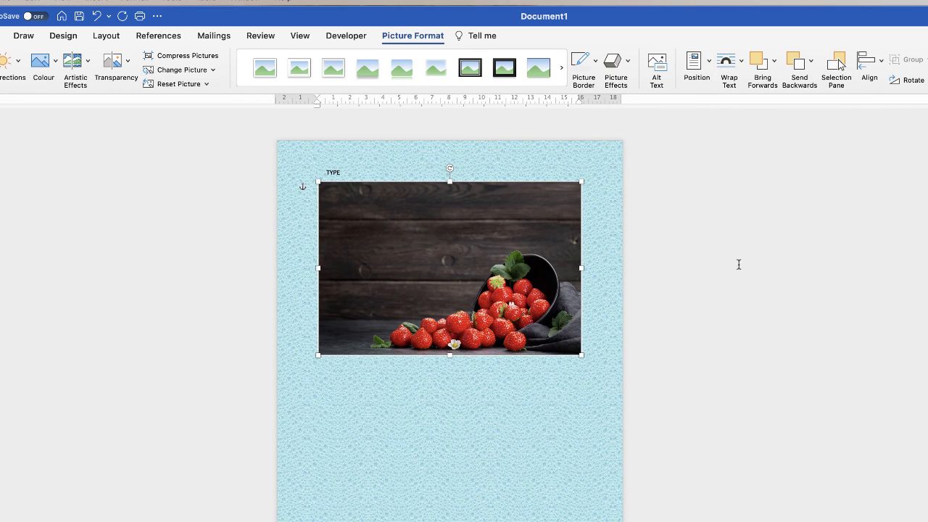
{"action": "left_click_drag", "start_coordinate": [449, 270], "coordinate": [452, 500]}
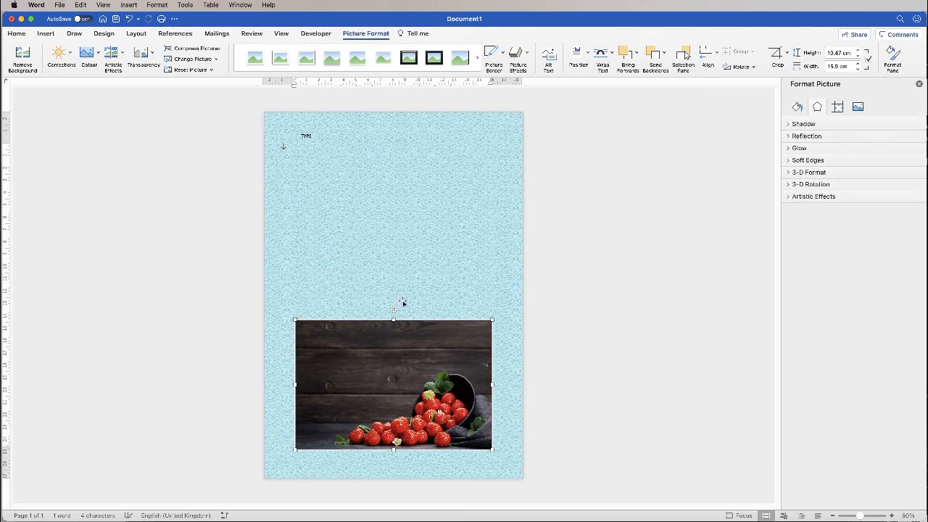
Nudge the TYPE text box slightly lower near the page's top-left corner.
{"action": "left_click", "coordinate": [310, 137]}
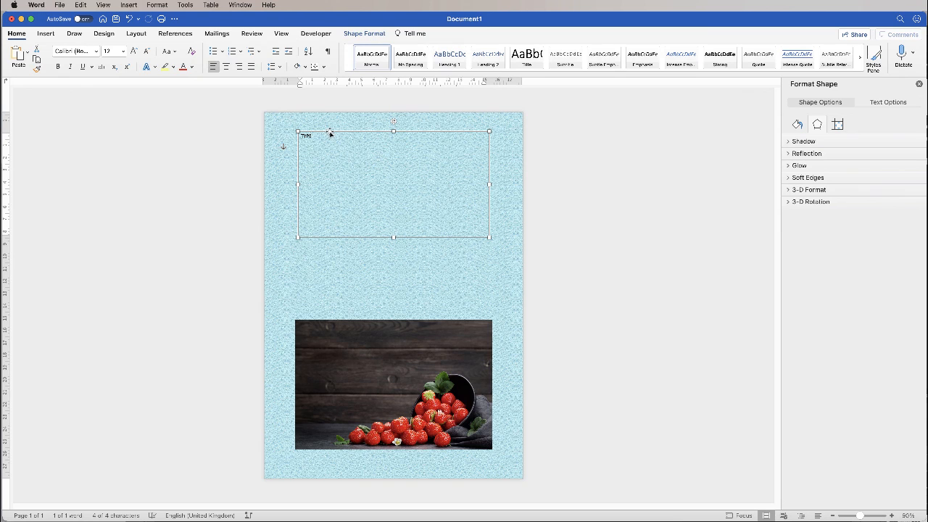
{"action": "mouse_move", "coordinate": [330, 131]}
{"action": "left_mouse_down"}
{"action": "mouse_move", "coordinate": [324, 183]}
{"action": "mouse_move", "coordinate": [336, 194]}
{"action": "mouse_move", "coordinate": [332, 138]}
{"action": "left_mouse_up"}
{"action": "left_click", "coordinate": [551, 247]}
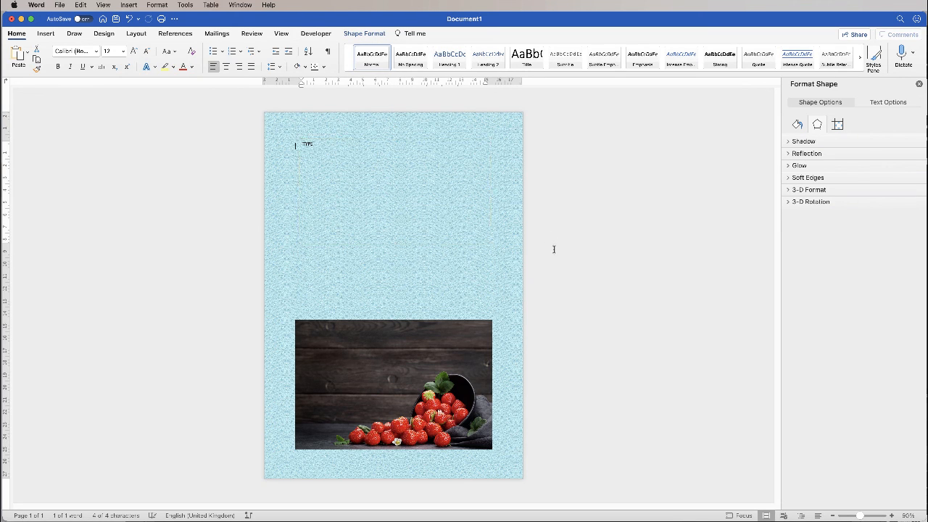